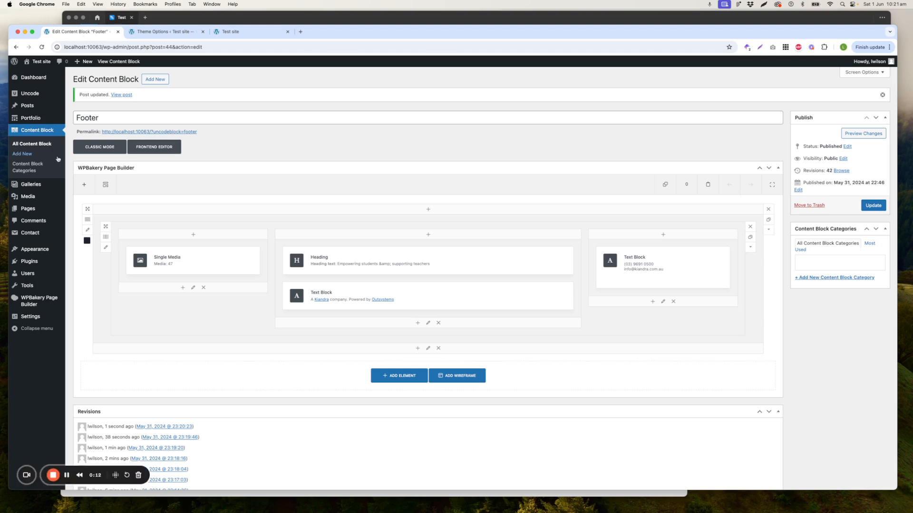
Create a navigation menu named "Main menu", add the Homepage to it and save
{"action": "mouse_move", "coordinate": [44, 250]}
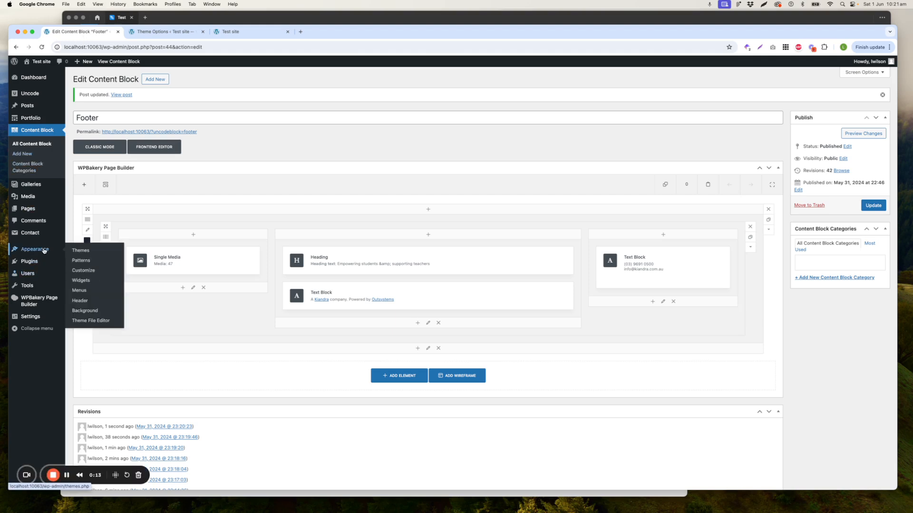
{"action": "left_click", "coordinate": [77, 290]}
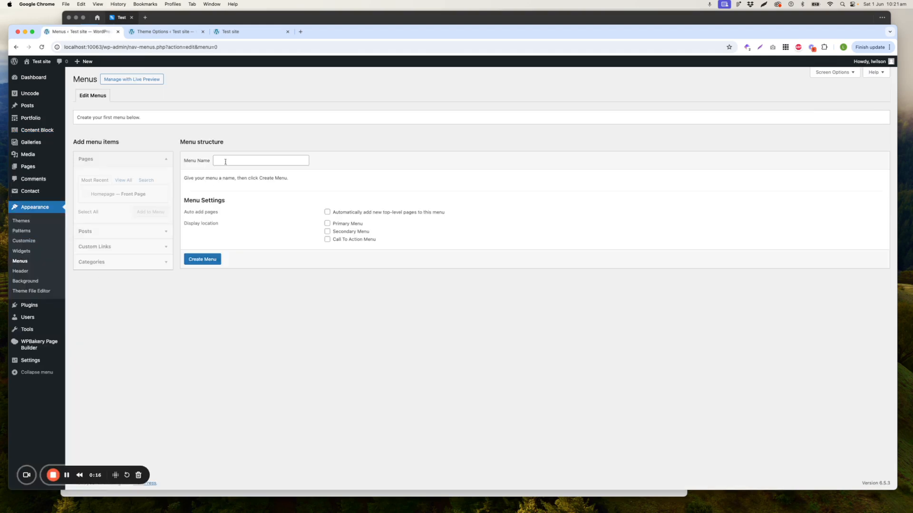
{"action": "left_click", "coordinate": [233, 161]}
{"action": "type", "text": "Main menu"}
{"action": "key", "text": "Return"}
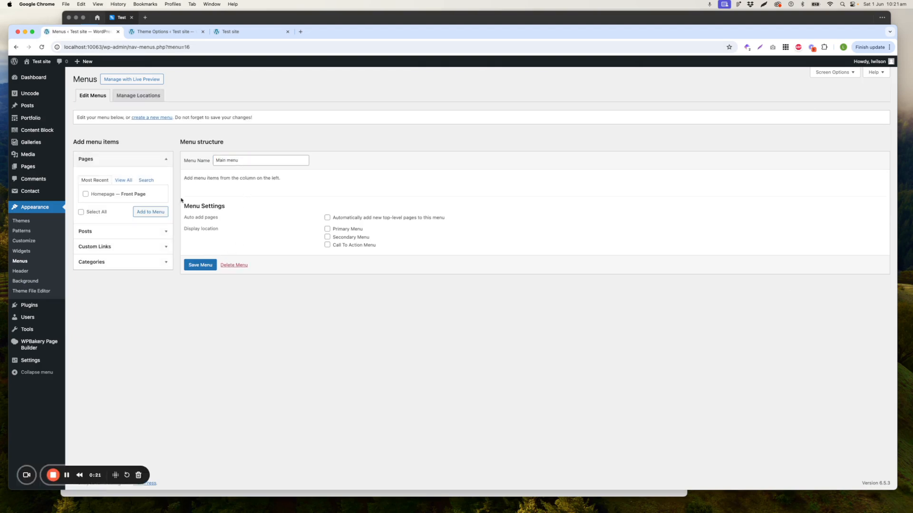
{"action": "left_click", "coordinate": [148, 211]}
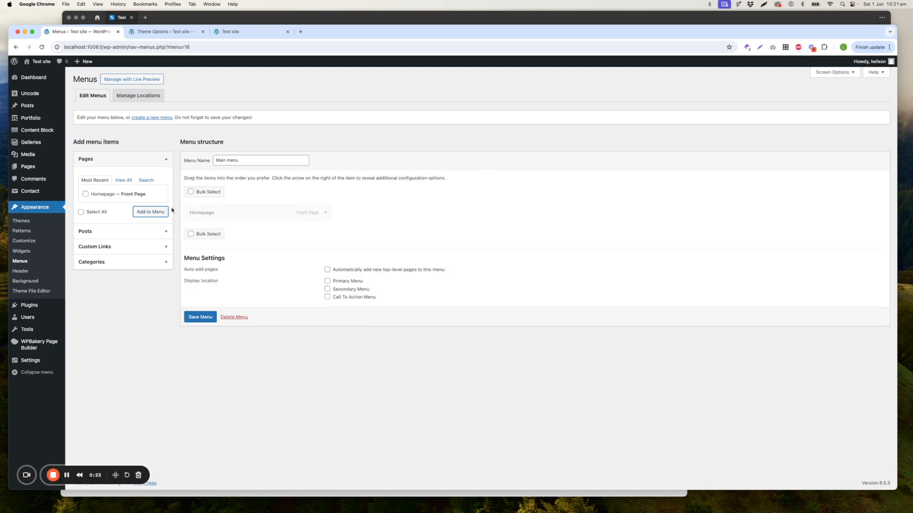
{"action": "left_click", "coordinate": [204, 317]}
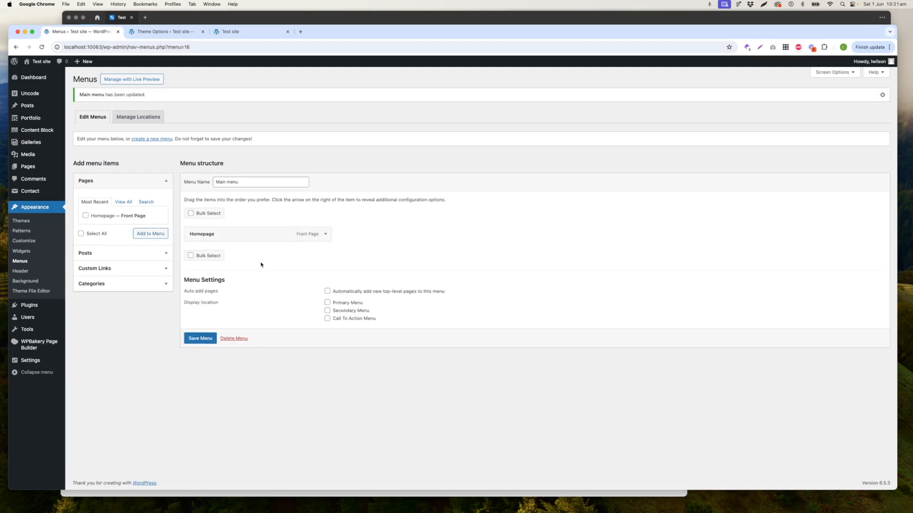
Compare the theme's navbar menu layouts with the header design in Figma and save the theme options with the Right horizontal menu
{"action": "mouse_move", "coordinate": [33, 93]}
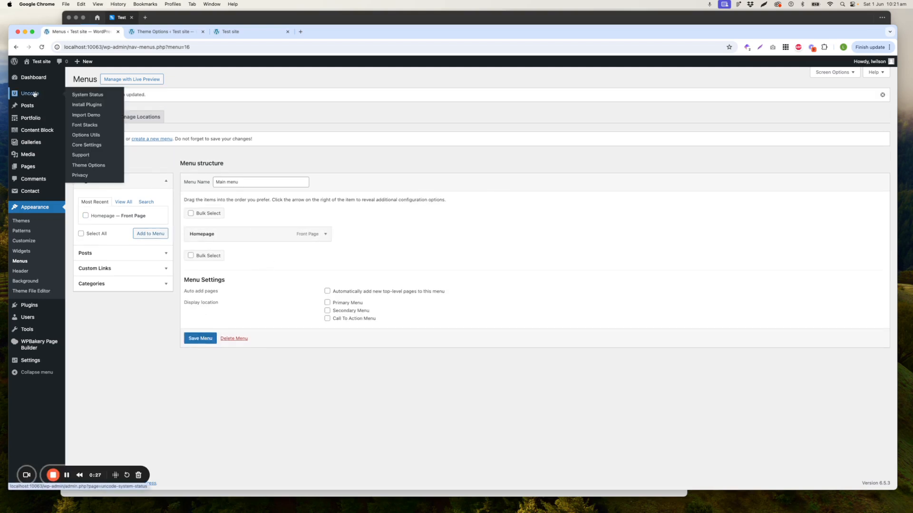
{"action": "left_click", "coordinate": [87, 165]}
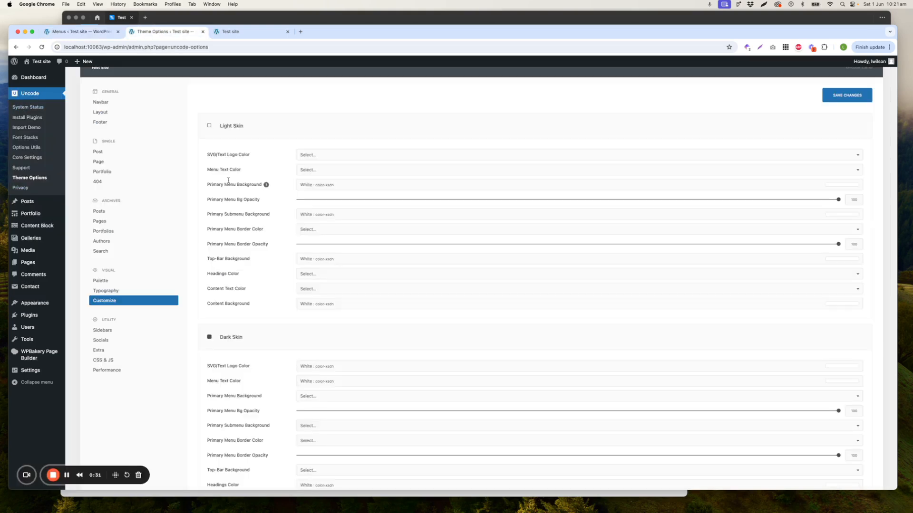
{"action": "scroll", "coordinate": [265, 184], "scroll_direction": "up", "scroll_amount": 3}
{"action": "left_click", "coordinate": [102, 168]}
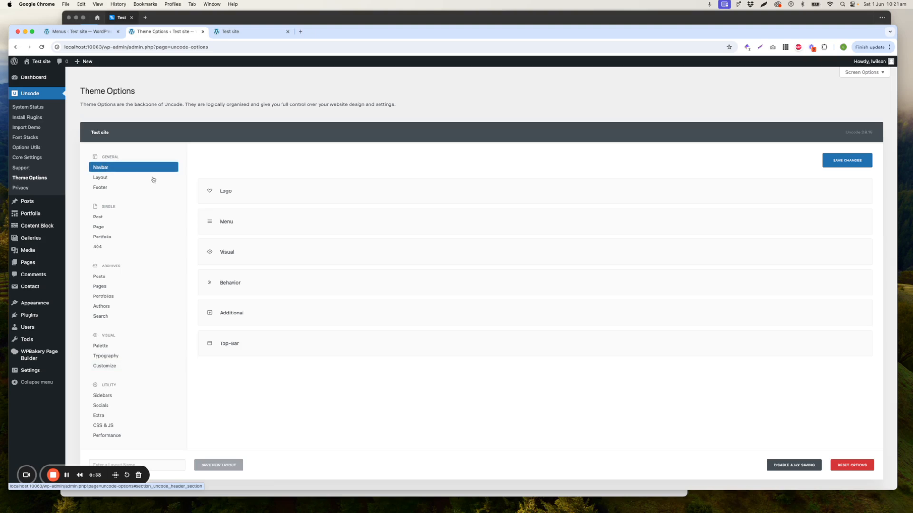
{"action": "left_click", "coordinate": [258, 226]}
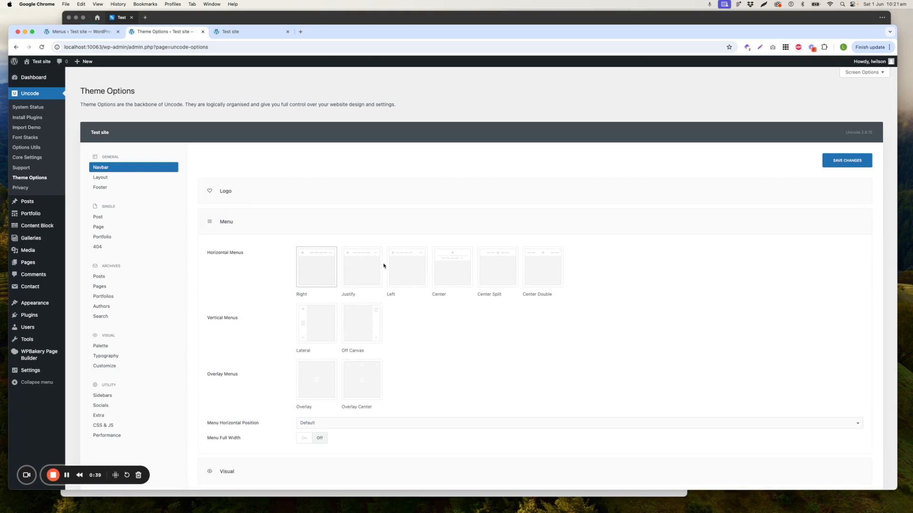
{"action": "key", "text": "super+Tab"}
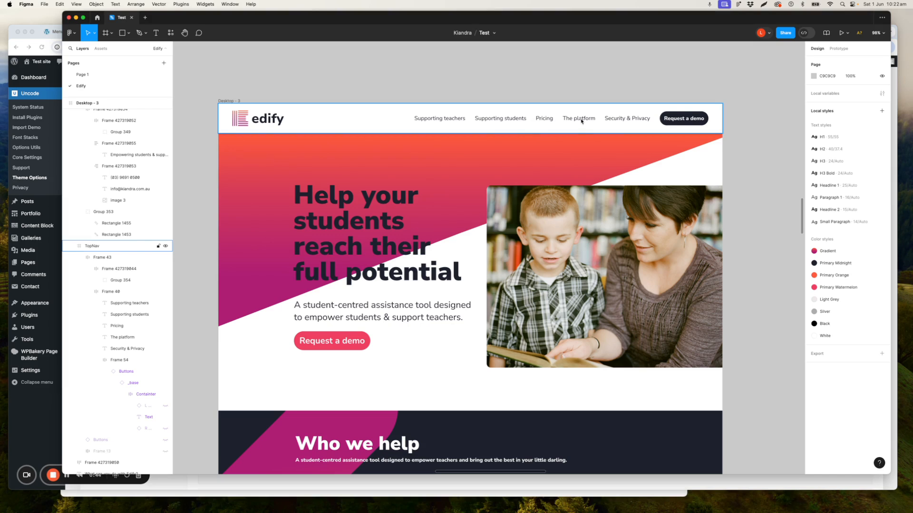
{"action": "key", "text": "super+Tab"}
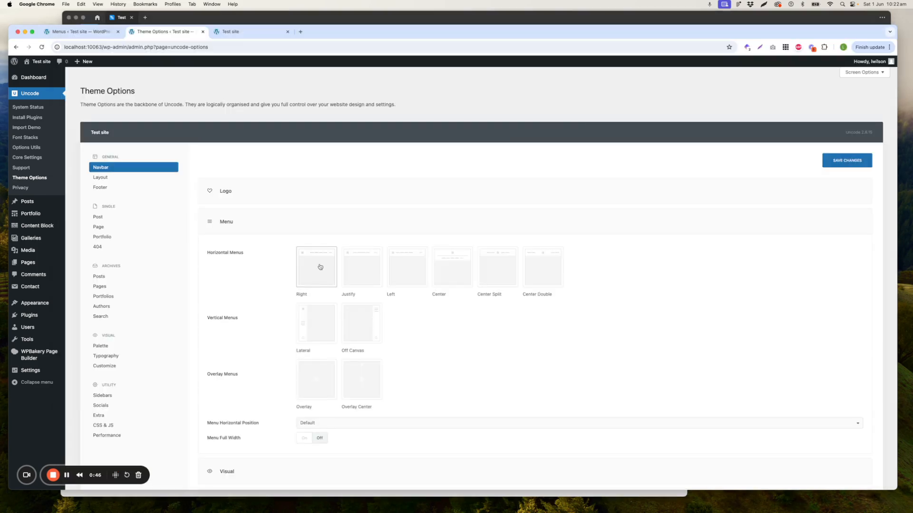
{"action": "left_click", "coordinate": [862, 160]}
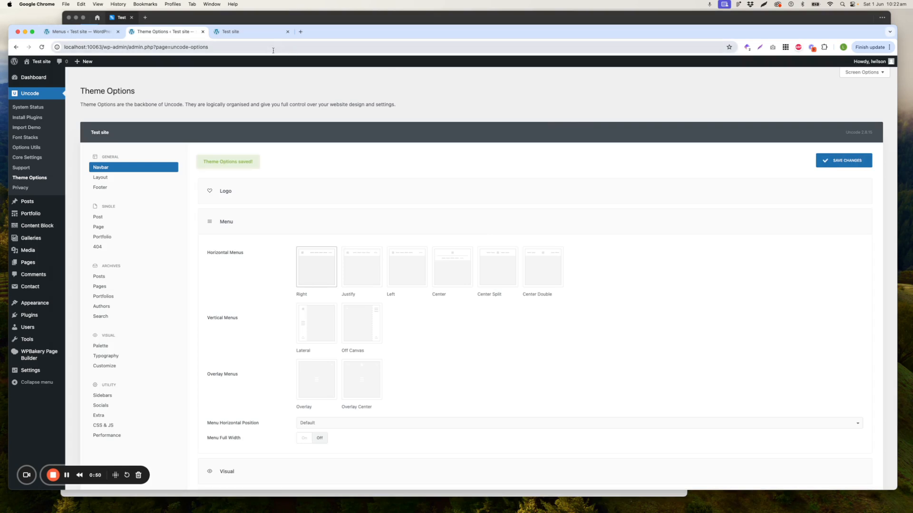
Check the header of the site's front page for the new menu
{"action": "left_click", "coordinate": [82, 32]}
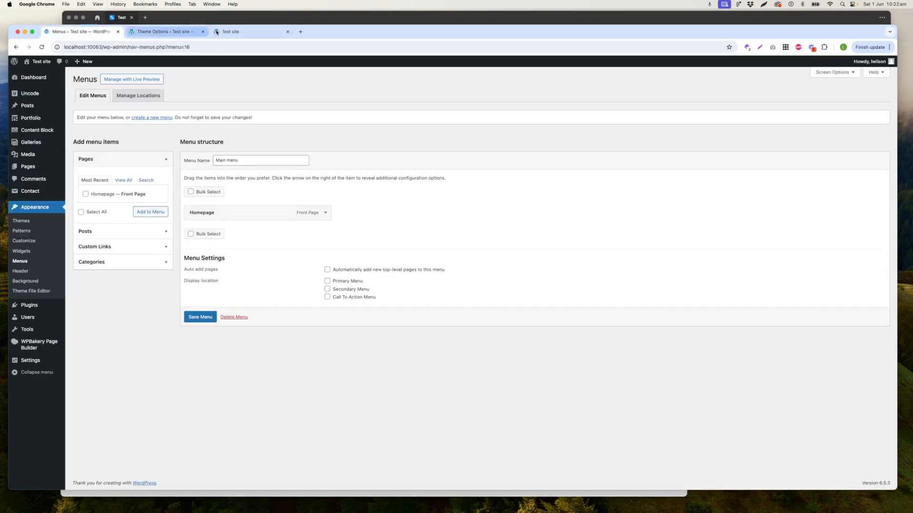
{"action": "left_click", "coordinate": [231, 32]}
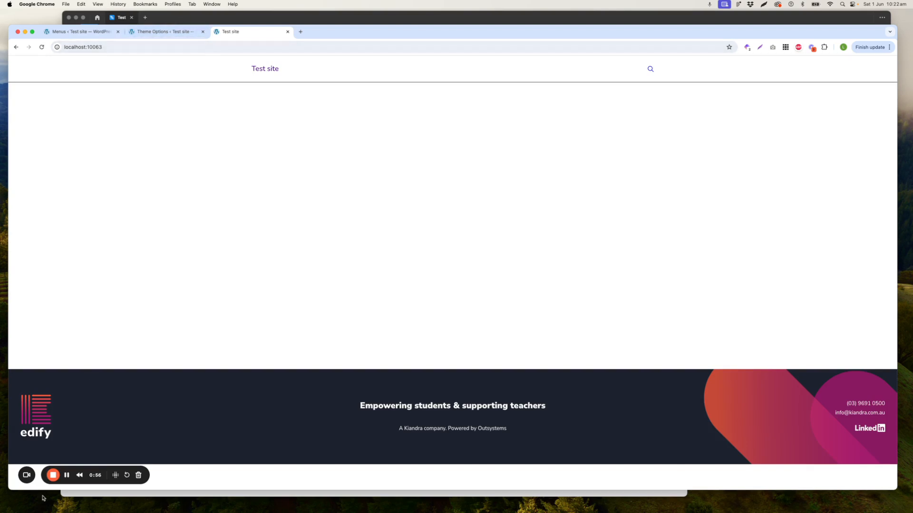
{"action": "left_click", "coordinate": [67, 475]}
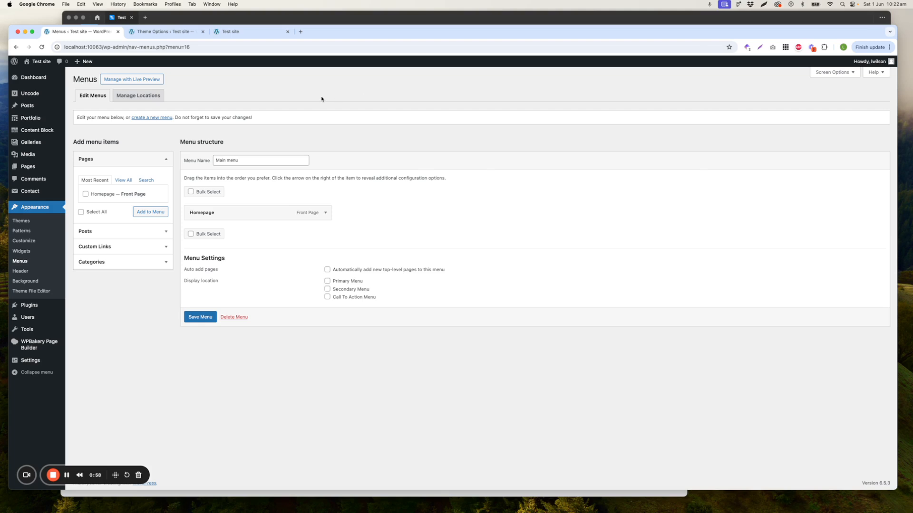
Assign Main menu to the Primary Menu location, save the change and view the site's front page
{"action": "left_click", "coordinate": [127, 96]}
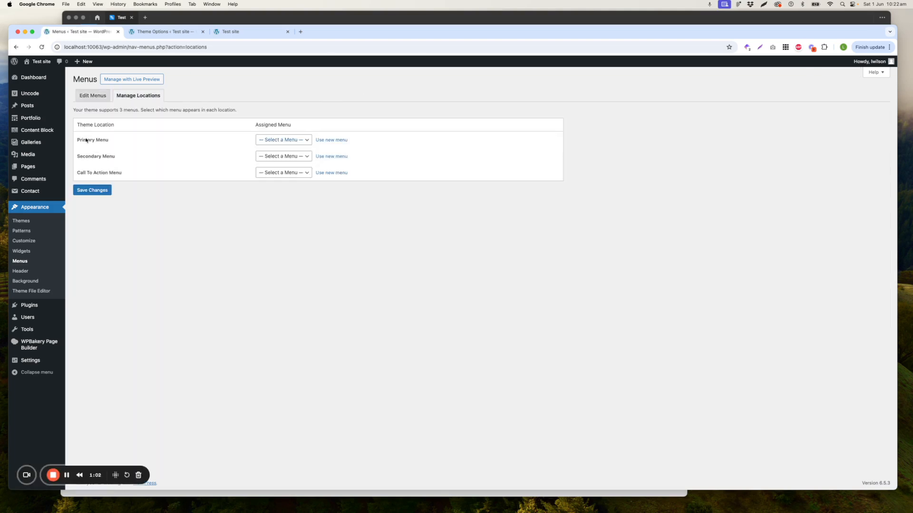
{"action": "left_click", "coordinate": [282, 141]}
{"action": "left_click", "coordinate": [283, 148]}
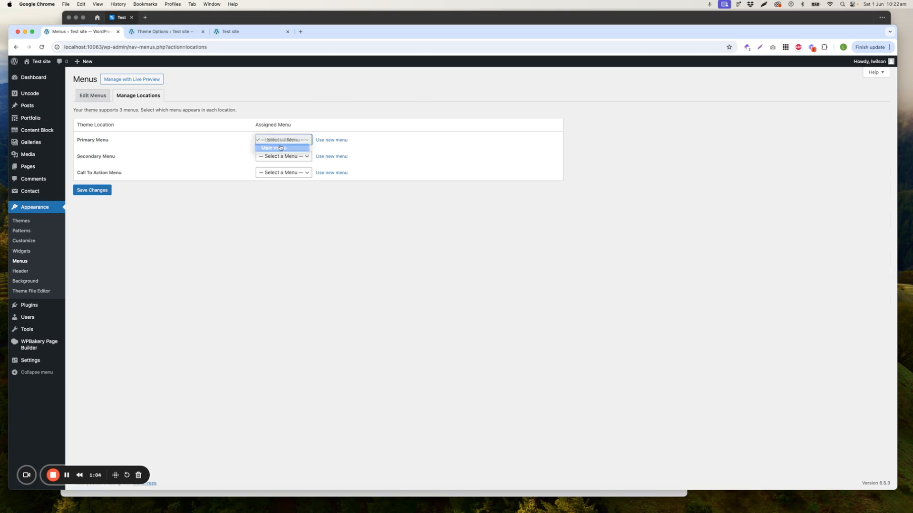
{"action": "left_click", "coordinate": [92, 191]}
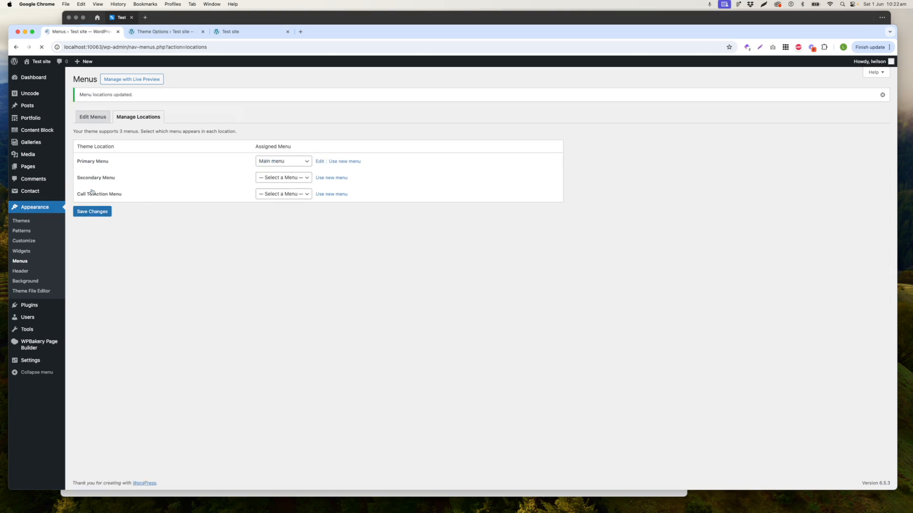
{"action": "left_click", "coordinate": [248, 33]}
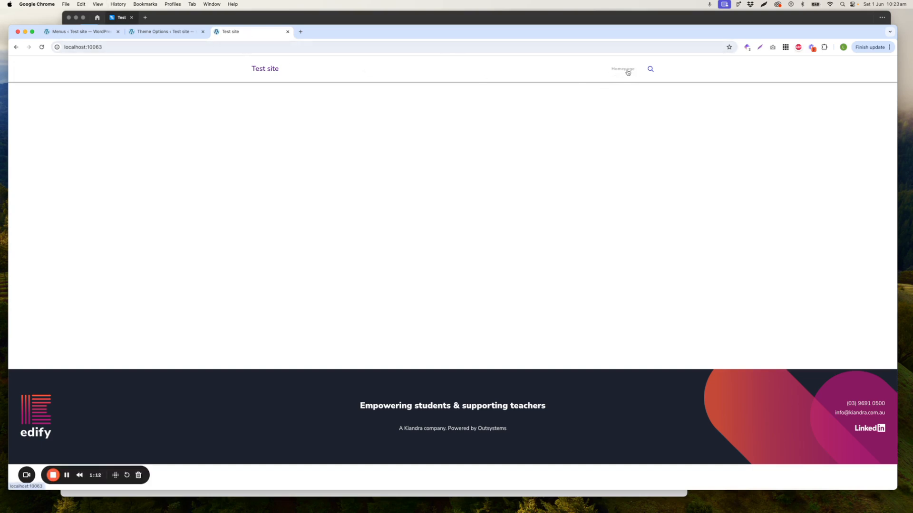
Upload edifyLogo.svg from the Desktop and insert it as the navbar logo in the theme options
{"action": "left_click", "coordinate": [167, 32]}
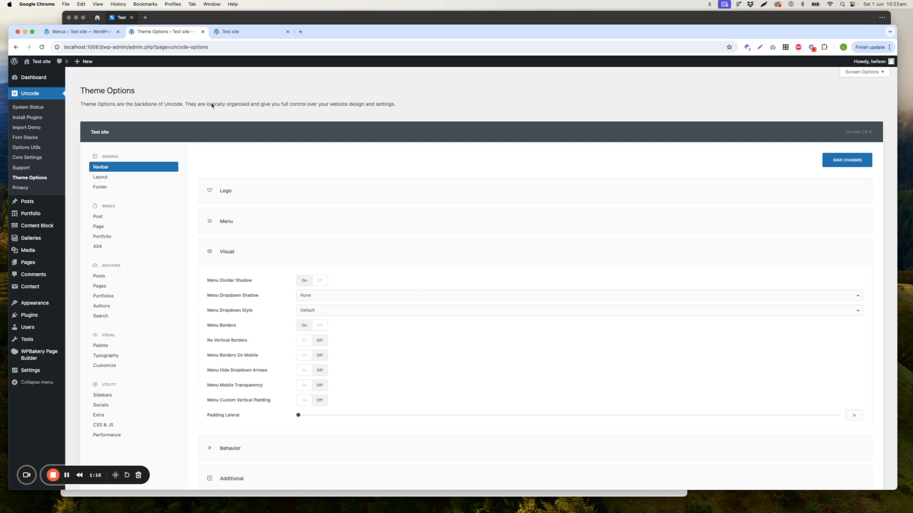
{"action": "left_click", "coordinate": [244, 191]}
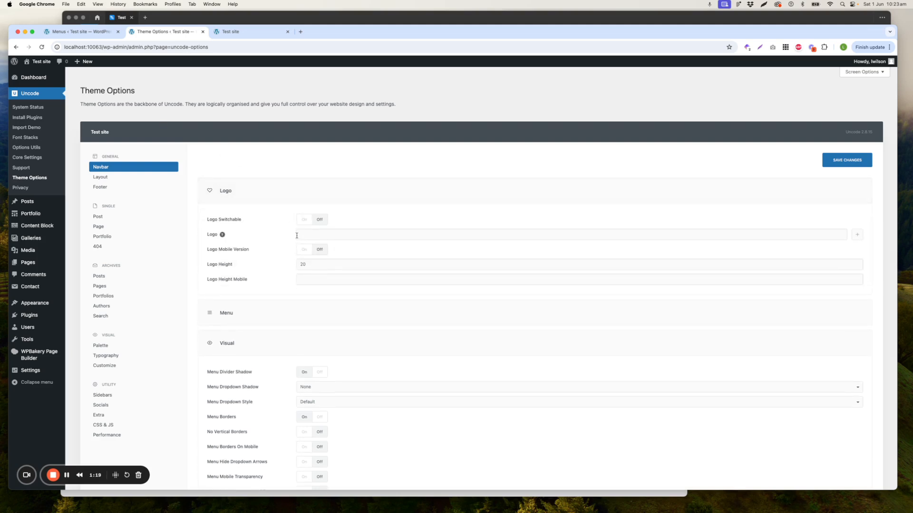
{"action": "left_click", "coordinate": [857, 234]}
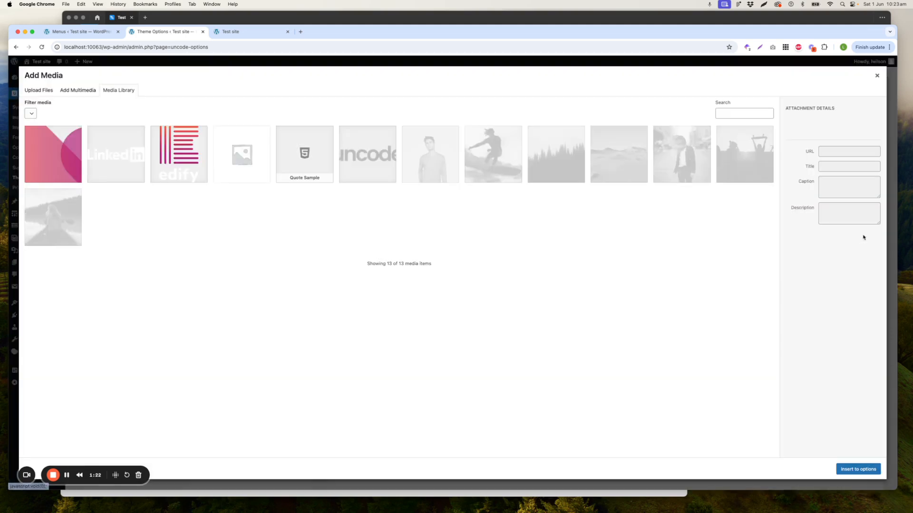
{"action": "left_click", "coordinate": [39, 92]}
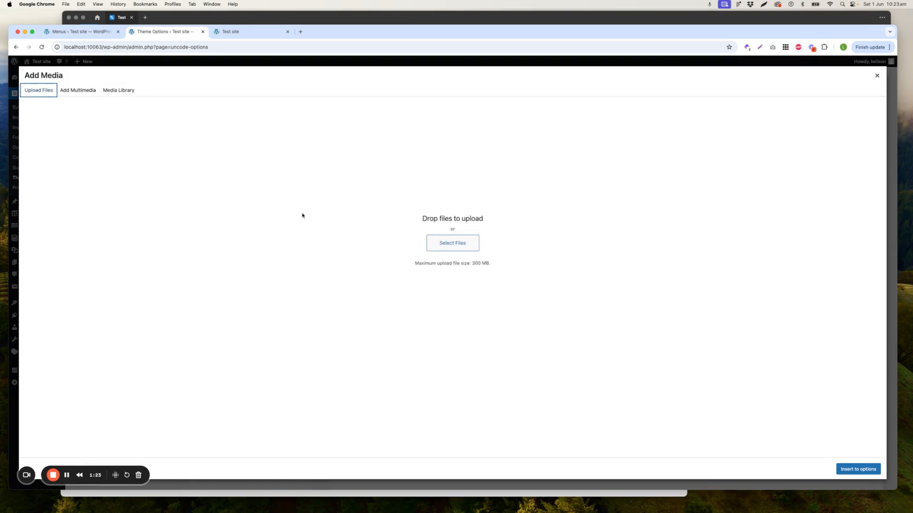
{"action": "left_click", "coordinate": [452, 244]}
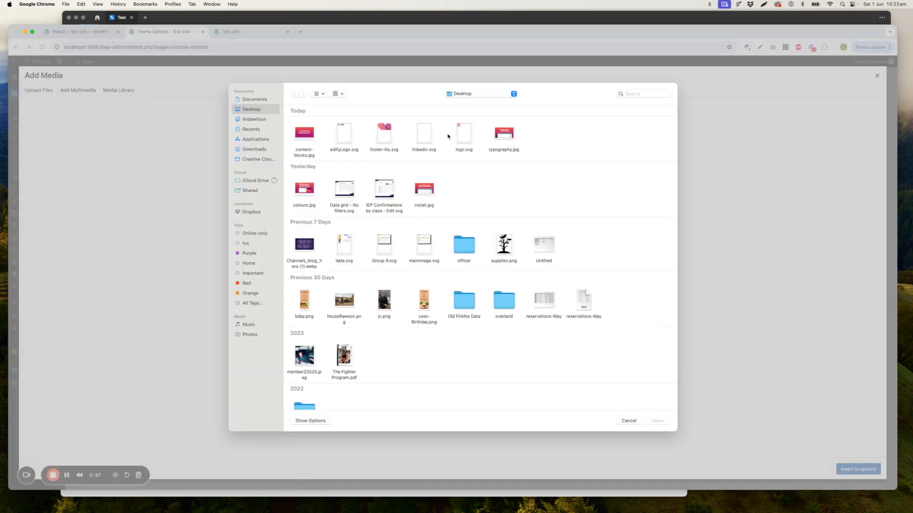
{"action": "double_click", "coordinate": [344, 134]}
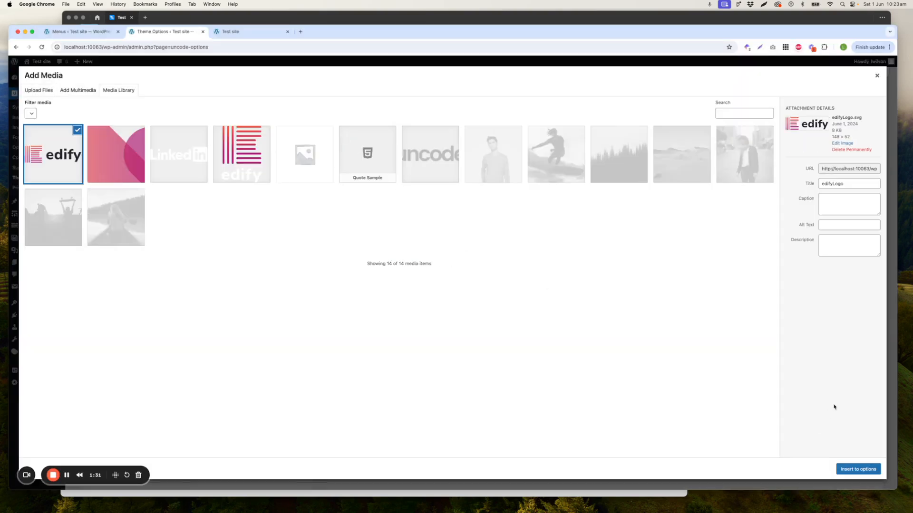
{"action": "left_click", "coordinate": [858, 470]}
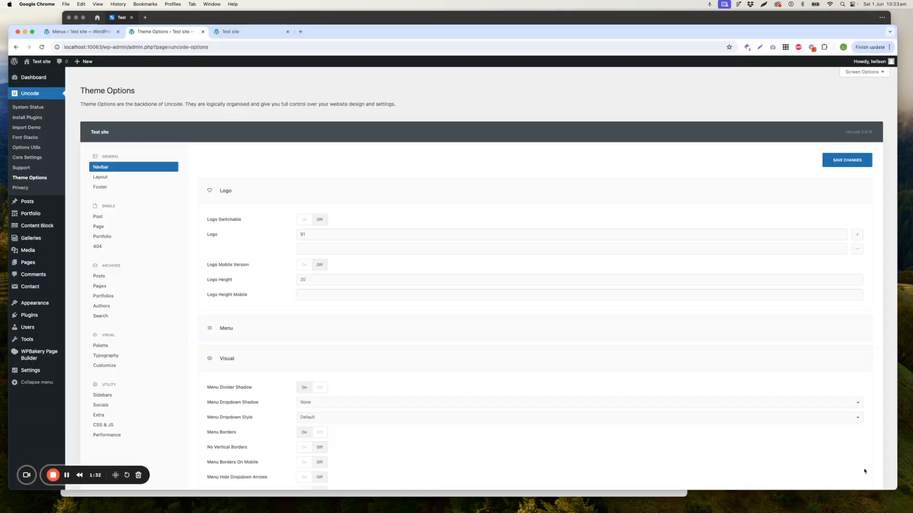
Save the theme options and reload the site's front page to view the new logo
{"action": "left_click", "coordinate": [854, 165]}
{"action": "left_click", "coordinate": [239, 33]}
{"action": "key", "text": "super+r"}
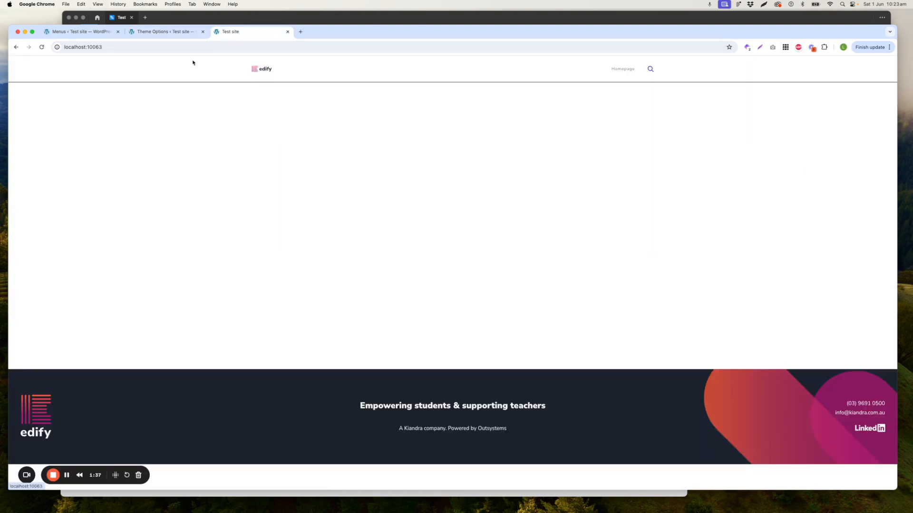
Look up the header logo's height in the Figma design, set the navbar's Logo Height to 52 and save
{"action": "left_click", "coordinate": [203, 21]}
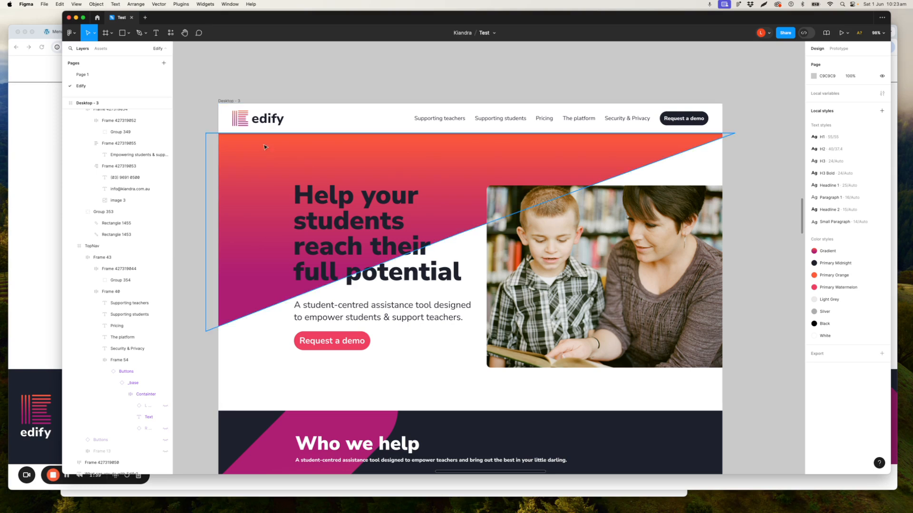
{"action": "left_click", "coordinate": [268, 119]}
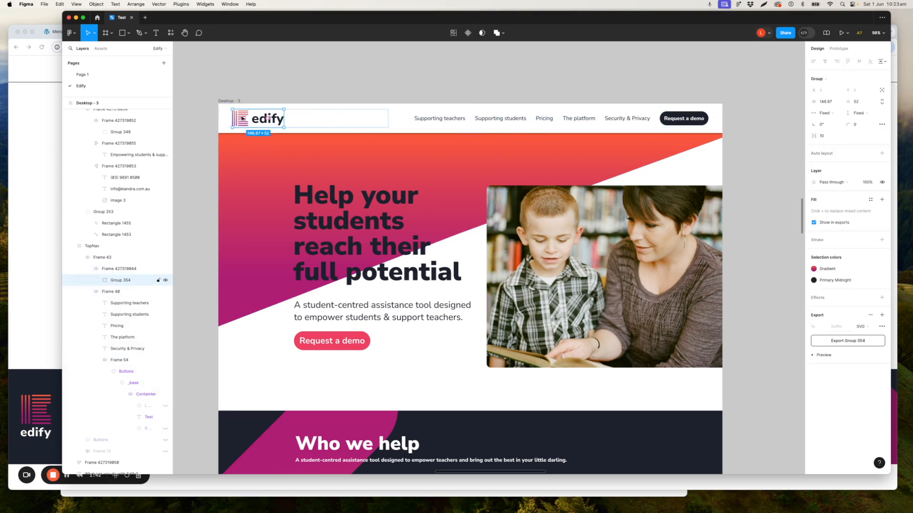
{"action": "left_click", "coordinate": [54, 31]}
{"action": "left_click", "coordinate": [149, 32]}
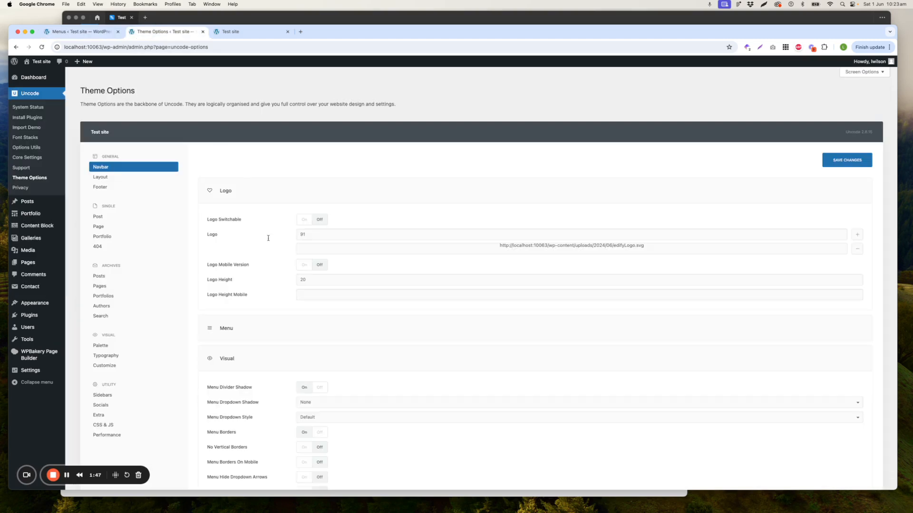
{"action": "double_click", "coordinate": [313, 280]}
{"action": "type", "text": "5"}
{"action": "left_click", "coordinate": [847, 160]}
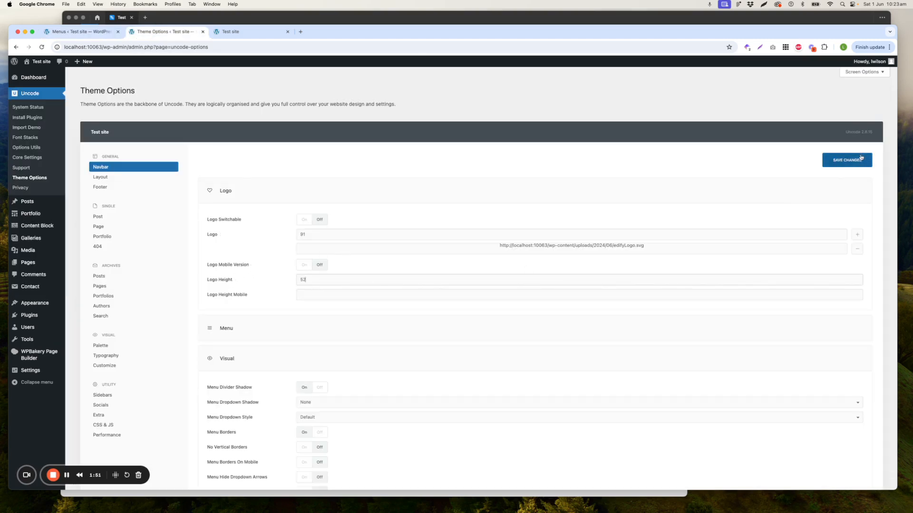
Reload the site's front page and compare the logo's size and placement with the header in Figma
{"action": "left_click", "coordinate": [245, 33]}
{"action": "key", "text": "super+r"}
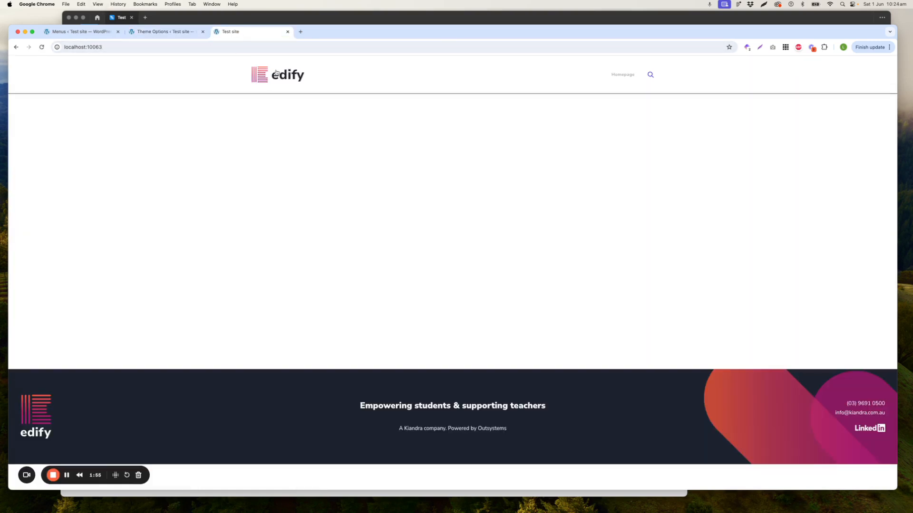
{"action": "key", "text": "super+Tab"}
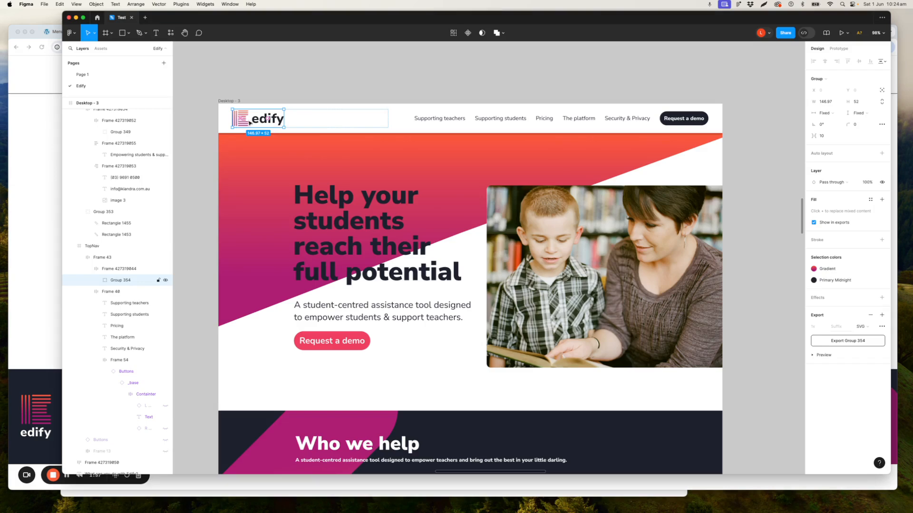
{"action": "left_click", "coordinate": [374, 92]}
{"action": "key", "text": "super+Tab"}
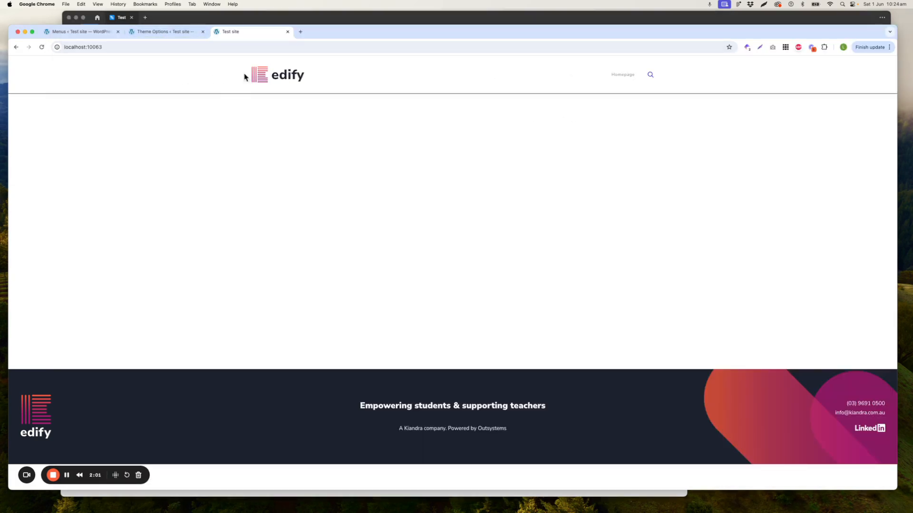
Turn on Menu Full Width in the navbar theme options, save, and view the front page
{"action": "left_click", "coordinate": [148, 34]}
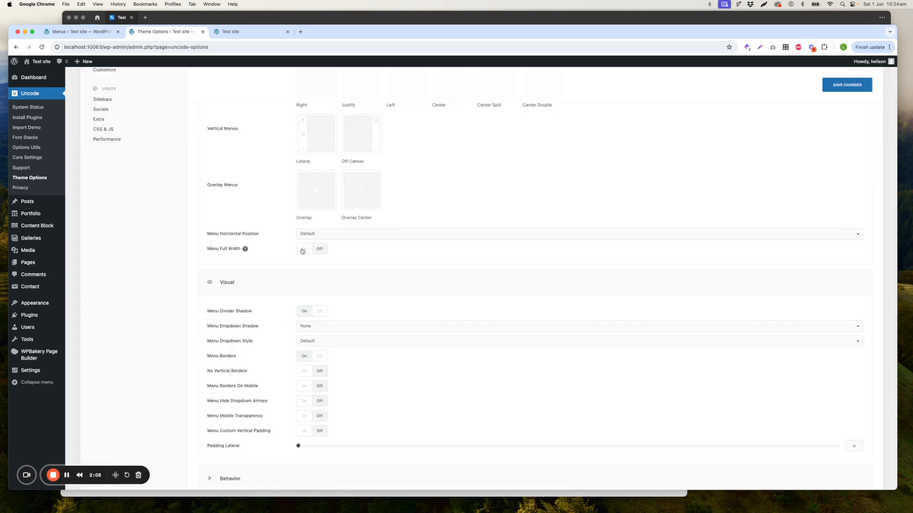
{"action": "left_click", "coordinate": [305, 249]}
{"action": "scroll", "coordinate": [281, 249], "scroll_direction": "up", "scroll_amount": 3}
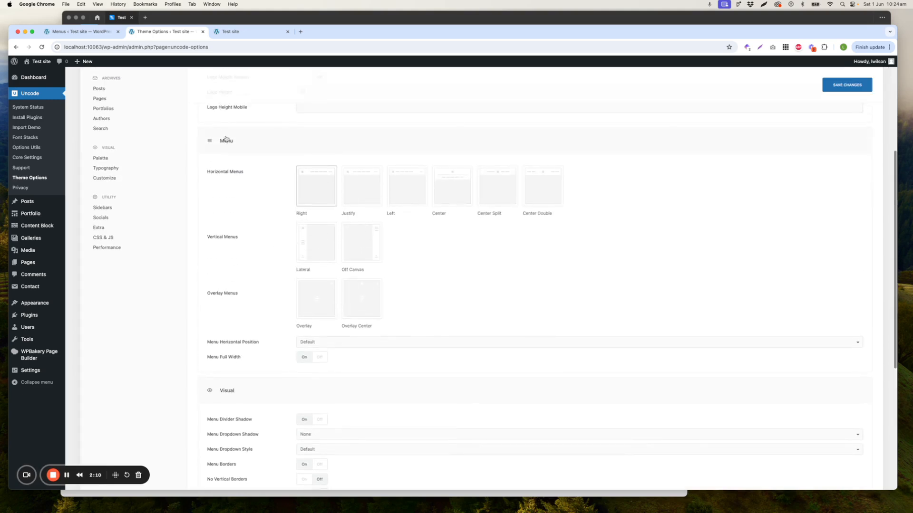
{"action": "scroll", "coordinate": [229, 148], "scroll_direction": "up", "scroll_amount": 5}
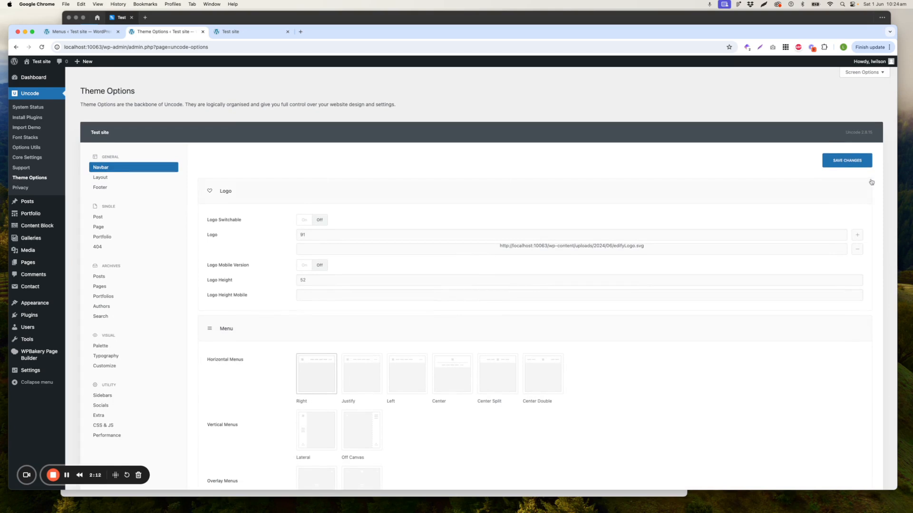
{"action": "left_click", "coordinate": [260, 33]}
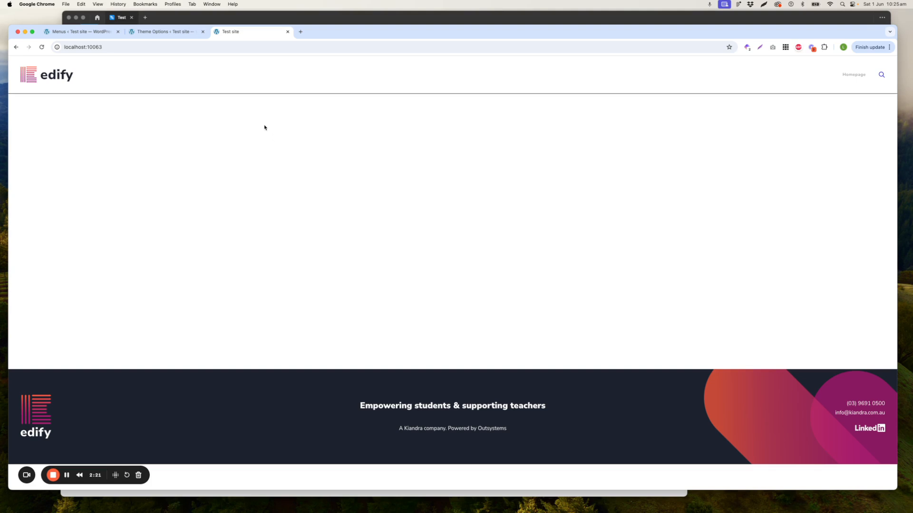
Switch to Figma, compare the light and dark header variants of the homepage designs, and return to the browser
{"action": "key", "text": "super+Tab"}
{"action": "scroll", "coordinate": [356, 125], "scroll_direction": "left", "scroll_amount": 10}
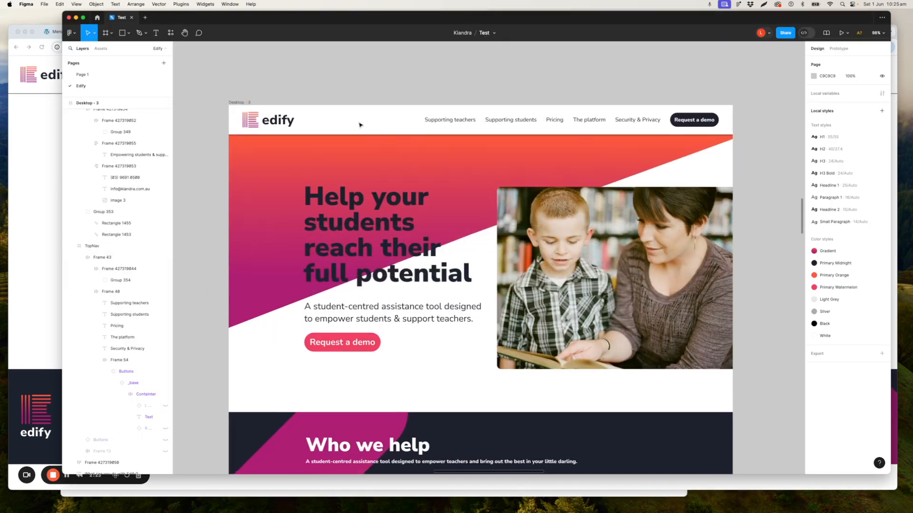
{"action": "scroll", "coordinate": [360, 124], "scroll_direction": "left", "scroll_amount": 5}
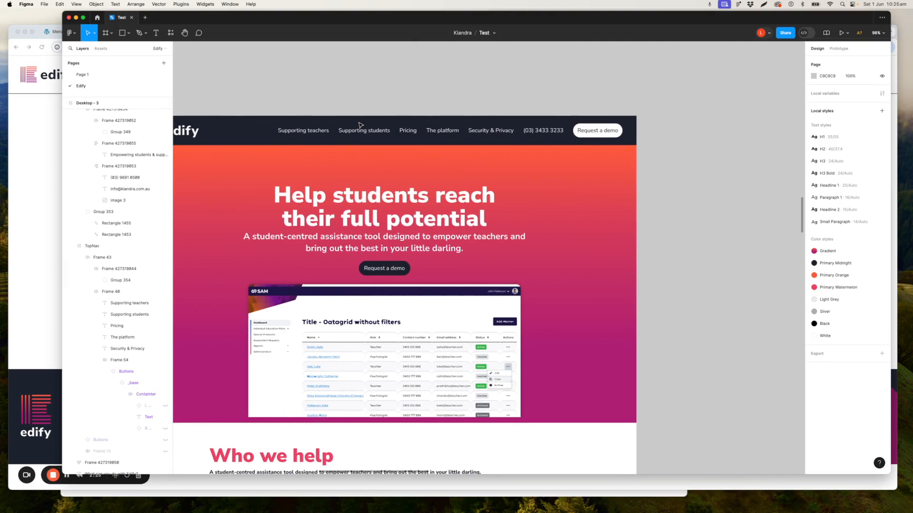
{"action": "scroll", "coordinate": [360, 124], "scroll_direction": "right", "scroll_amount": 9}
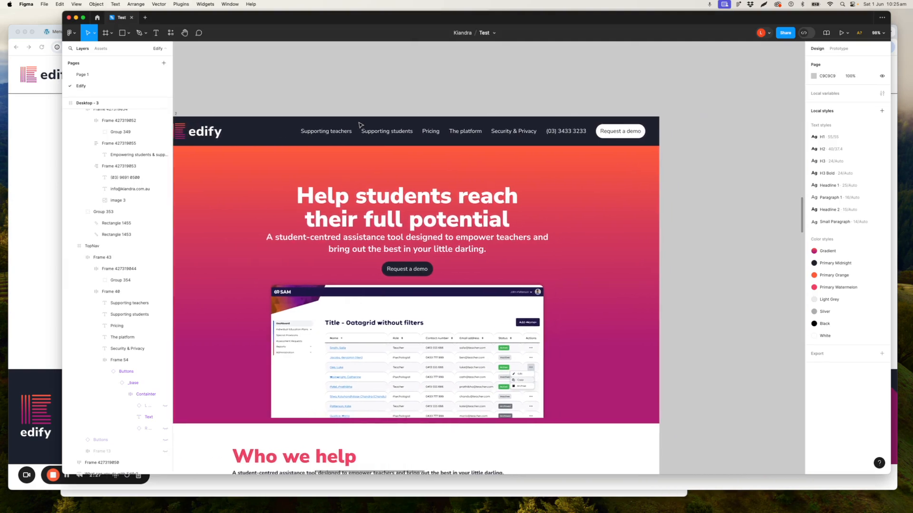
{"action": "scroll", "coordinate": [360, 125], "scroll_direction": "right", "scroll_amount": 10}
{"action": "scroll", "coordinate": [360, 124], "scroll_direction": "left", "scroll_amount": 4}
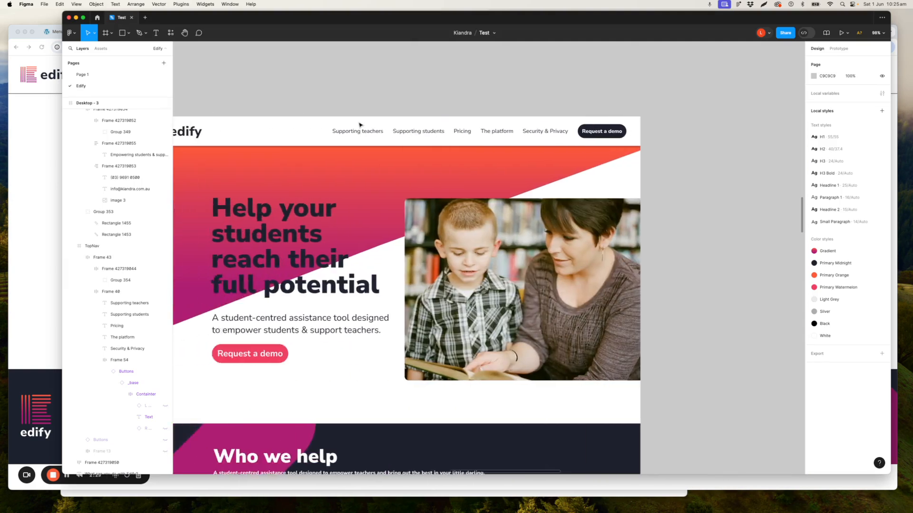
{"action": "left_click", "coordinate": [43, 121]}
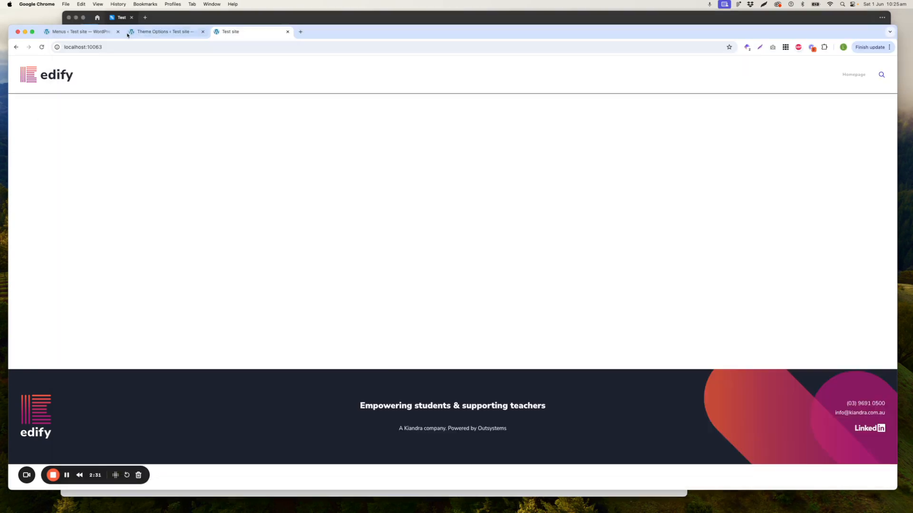
Set the Light Skin's Primary Menu Background to Primary Midnight in the theme's Customize options, save, and view the front page
{"action": "left_click", "coordinate": [149, 32]}
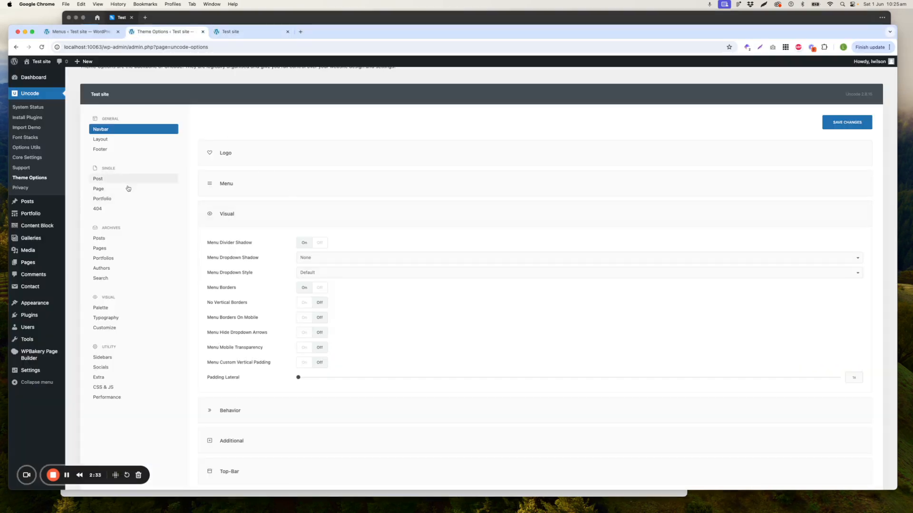
{"action": "left_click", "coordinate": [104, 328]}
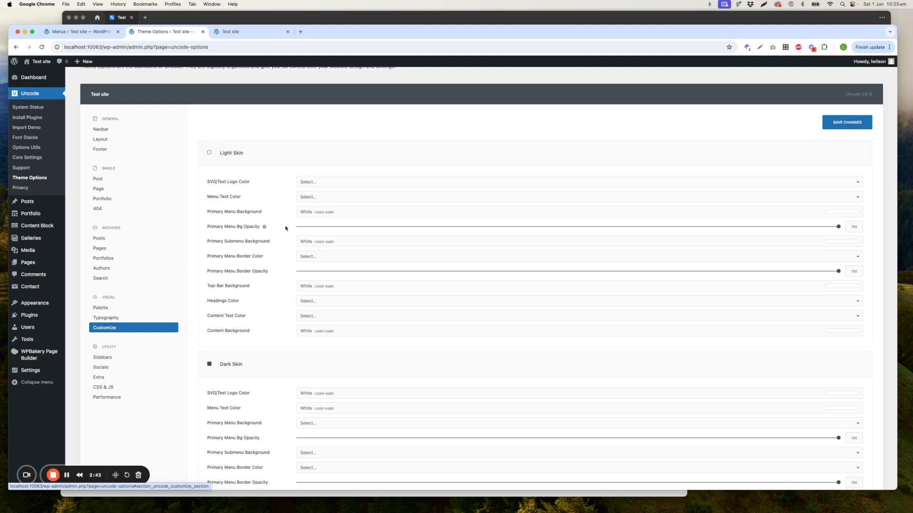
{"action": "left_click", "coordinate": [318, 214]}
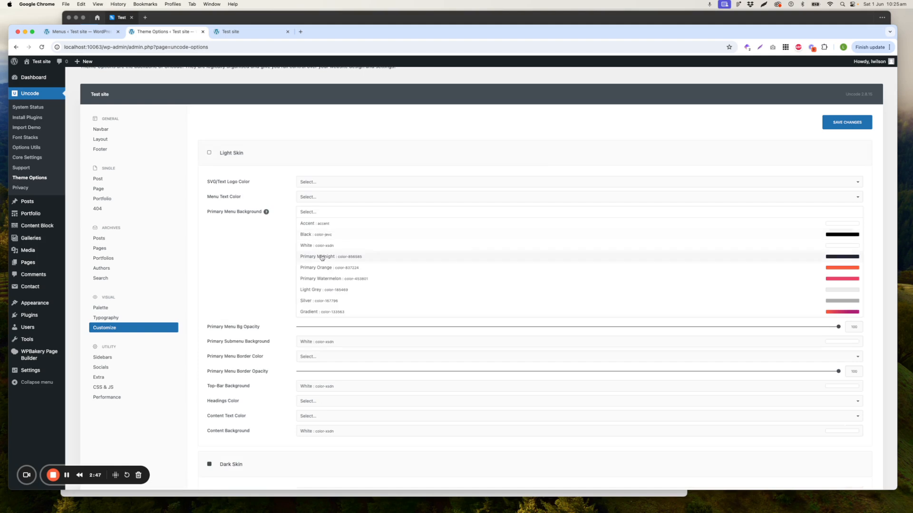
{"action": "left_click", "coordinate": [319, 251]}
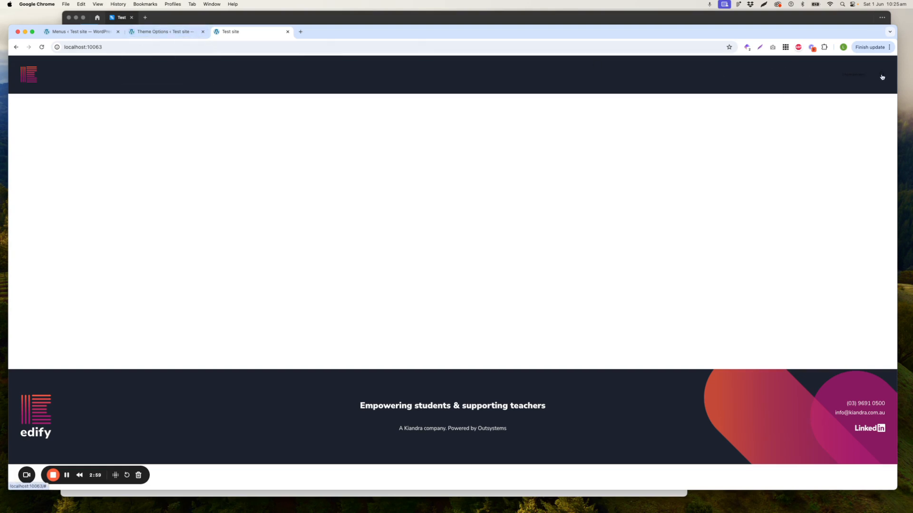
Set the Light Skin's Primary Menu Background back to White, save the theme options, and view the front page
{"action": "left_click", "coordinate": [168, 32]}
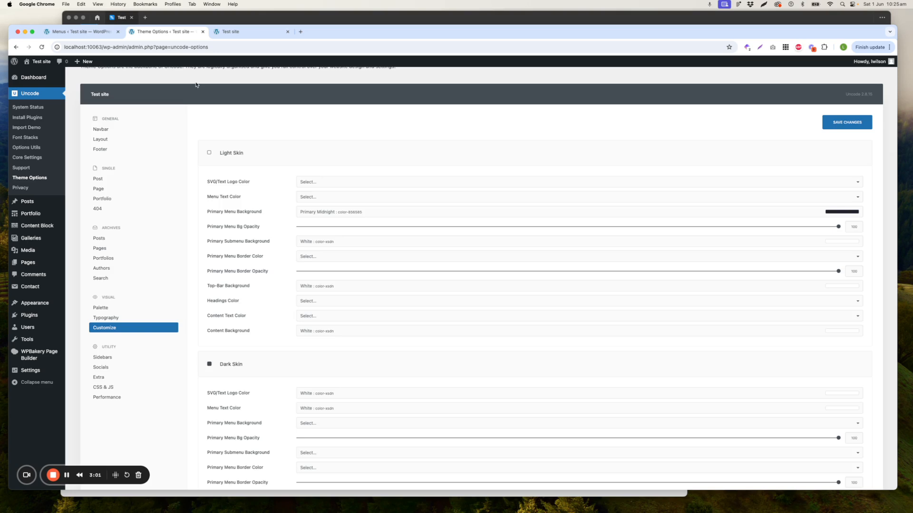
{"action": "scroll", "coordinate": [310, 262], "scroll_direction": "down", "scroll_amount": 1}
{"action": "scroll", "coordinate": [311, 262], "scroll_direction": "down", "scroll_amount": 15}
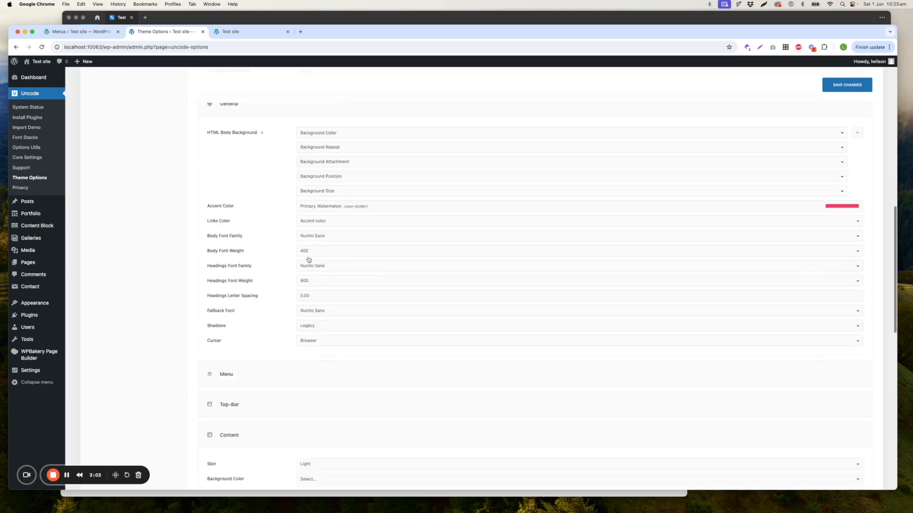
{"action": "scroll", "coordinate": [276, 224], "scroll_direction": "down", "scroll_amount": 10}
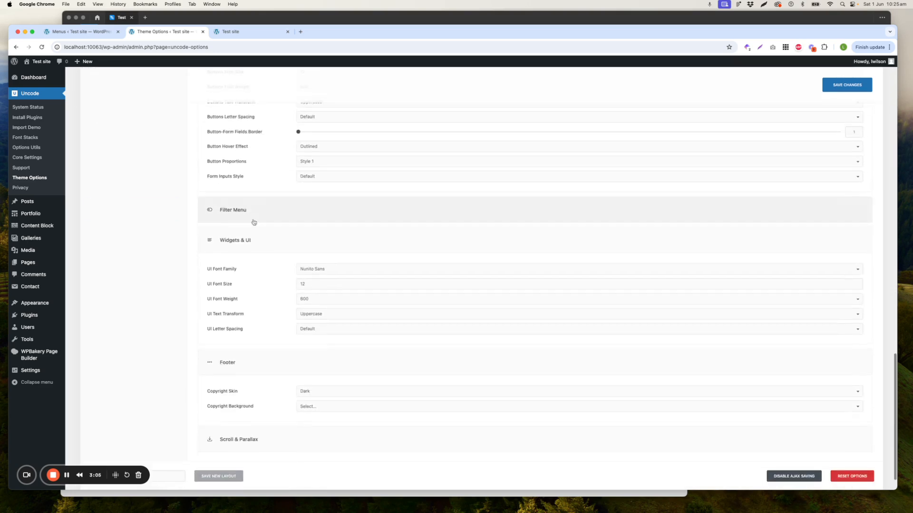
{"action": "scroll", "coordinate": [250, 235], "scroll_direction": "up", "scroll_amount": 20}
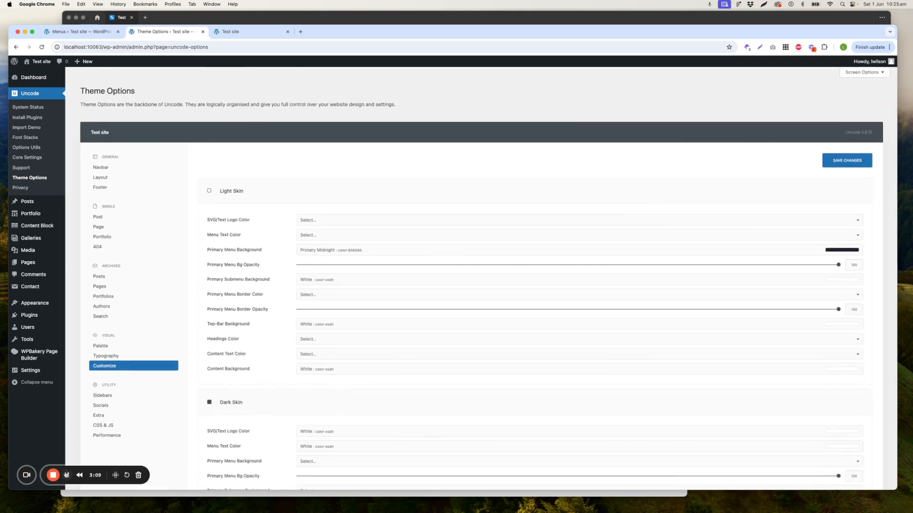
{"action": "scroll", "coordinate": [173, 322], "scroll_direction": "down", "scroll_amount": 1}
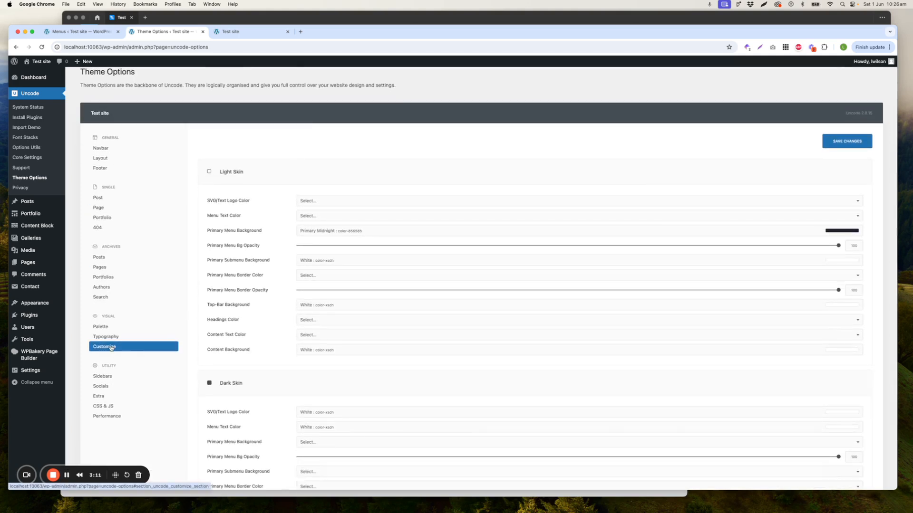
{"action": "left_click", "coordinate": [312, 230]}
{"action": "left_click", "coordinate": [312, 265]}
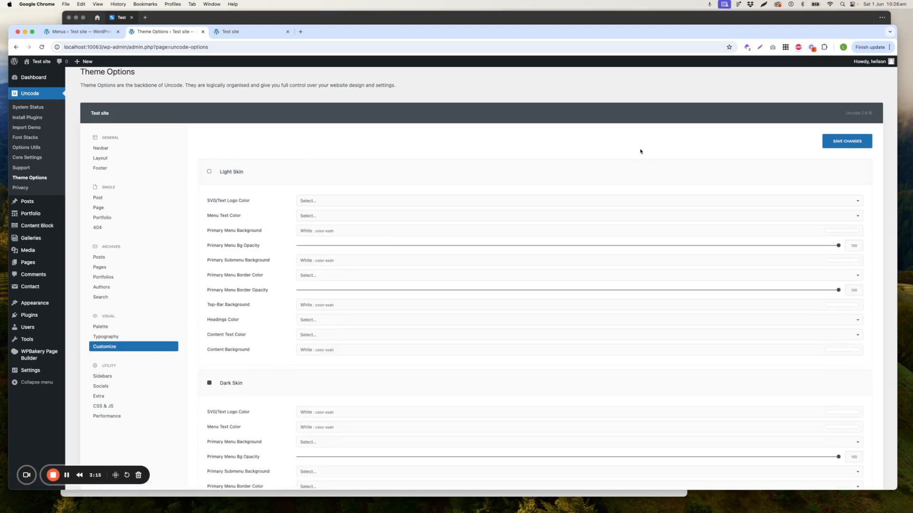
{"action": "left_click", "coordinate": [843, 141]}
{"action": "left_click", "coordinate": [266, 32]}
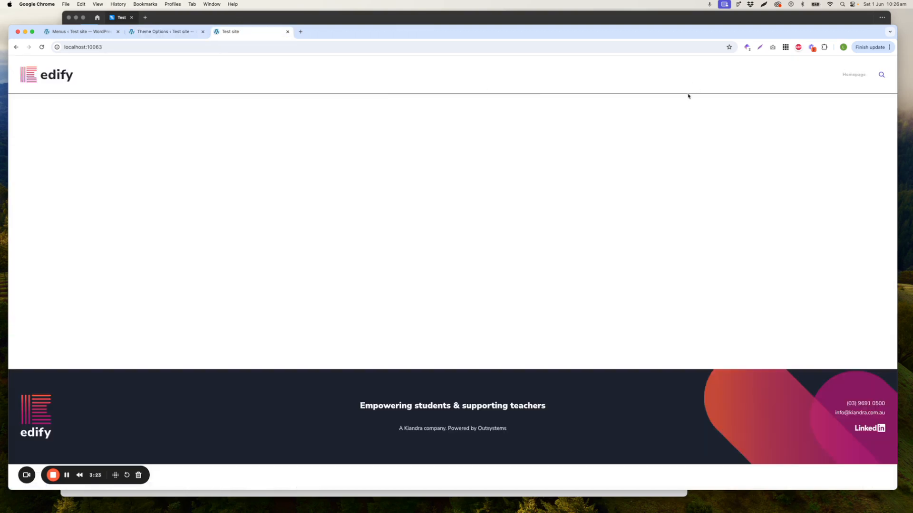
Check the header in the Figma design, turn off the Search Icon in the navbar's Additional options, and save
{"action": "key", "text": "super+Tab"}
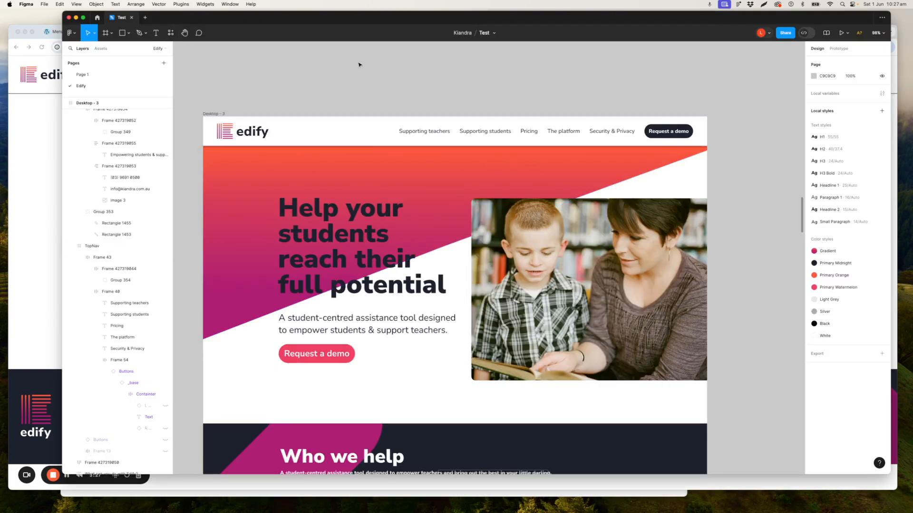
{"action": "key", "text": "super+Tab"}
{"action": "left_click", "coordinate": [152, 33]}
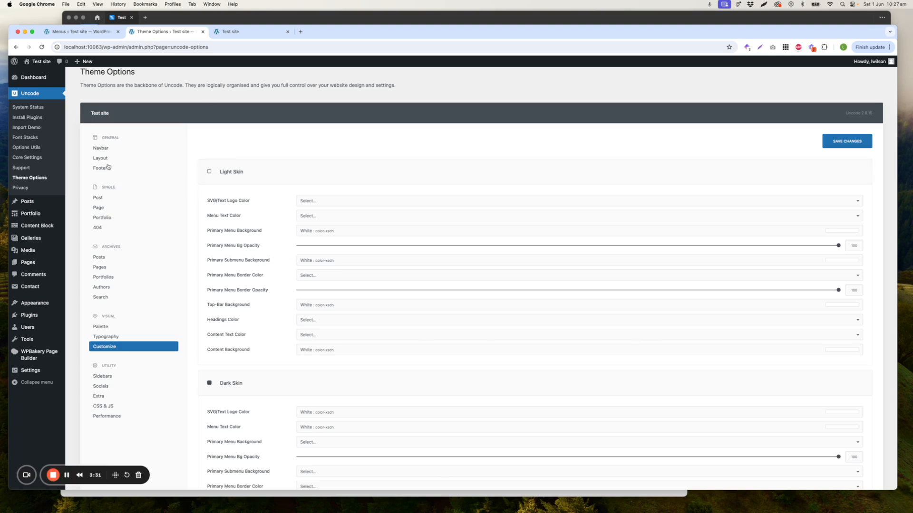
{"action": "left_click", "coordinate": [101, 150]}
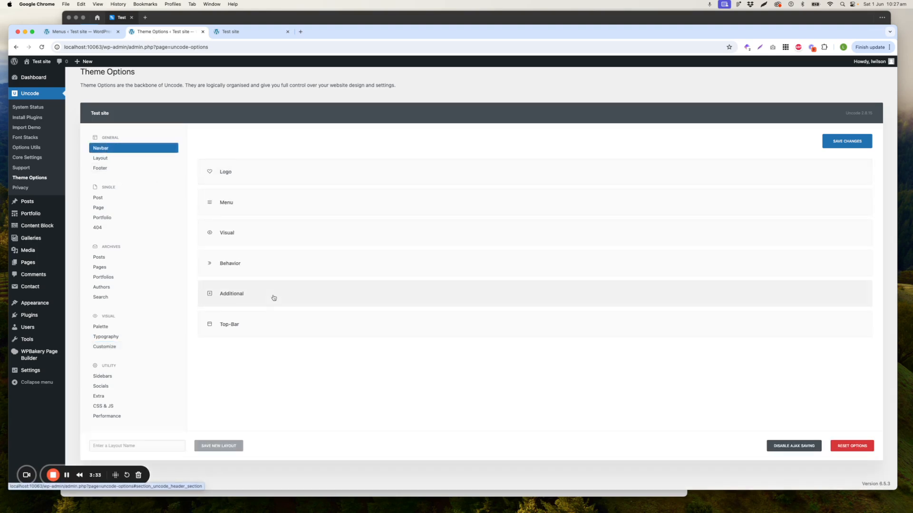
{"action": "left_click", "coordinate": [259, 296]}
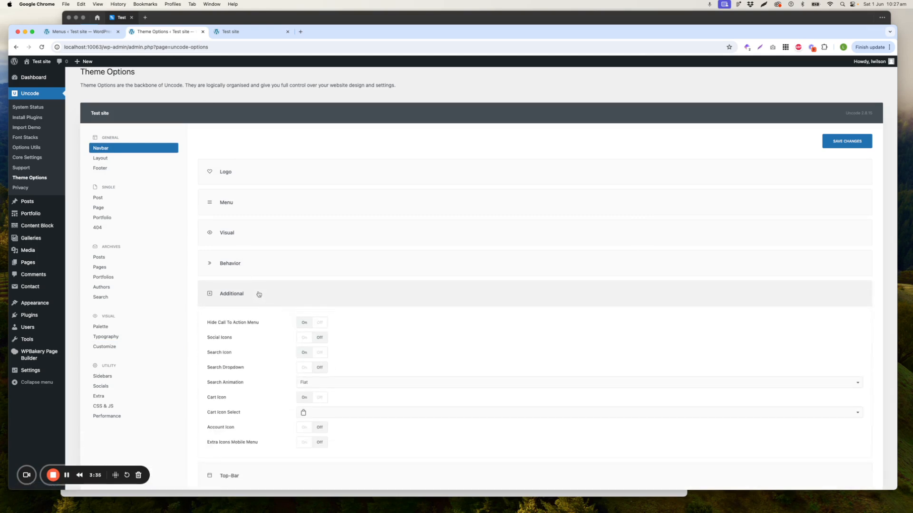
{"action": "scroll", "coordinate": [259, 295], "scroll_direction": "down", "scroll_amount": 1}
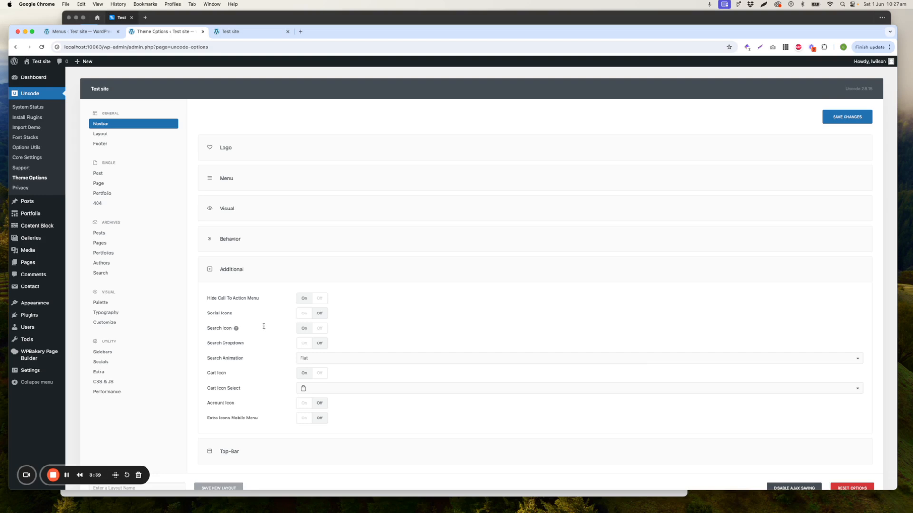
{"action": "left_click", "coordinate": [320, 329]}
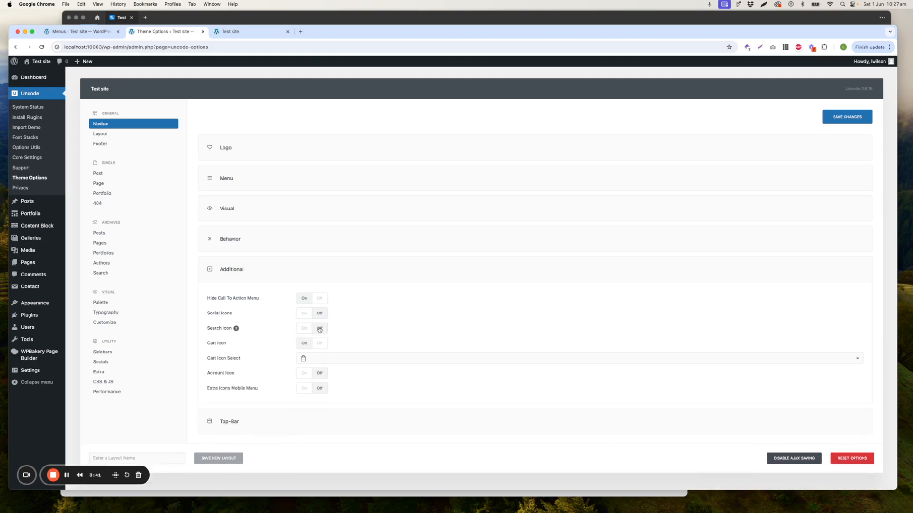
{"action": "left_click", "coordinate": [849, 117]}
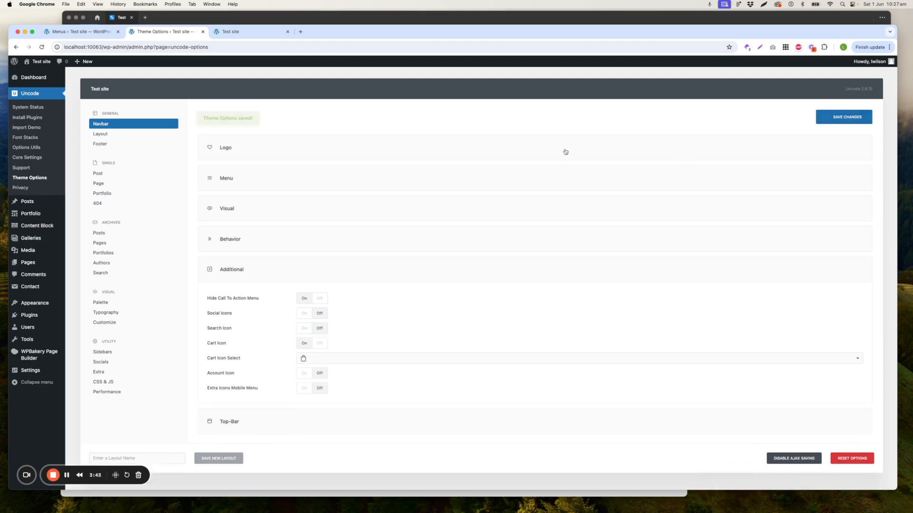
Set the navbar's Menu Dropdown Shadow to Standard, turn off Menu Borders, and save the theme options
{"action": "left_click", "coordinate": [249, 208]}
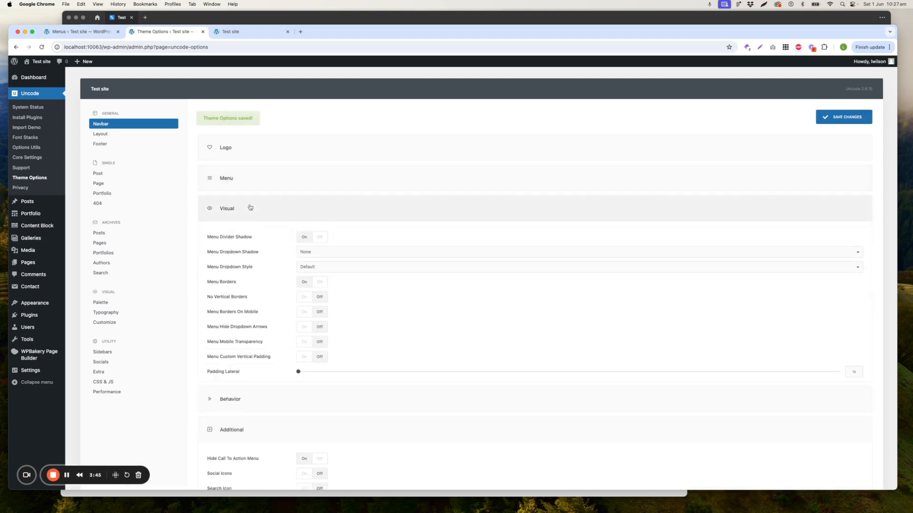
{"action": "left_click", "coordinate": [308, 253]}
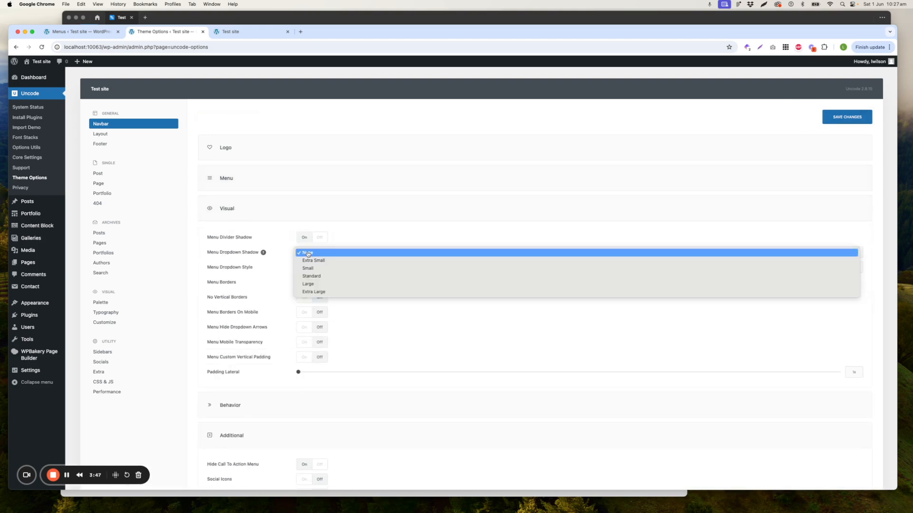
{"action": "left_click", "coordinate": [308, 277]}
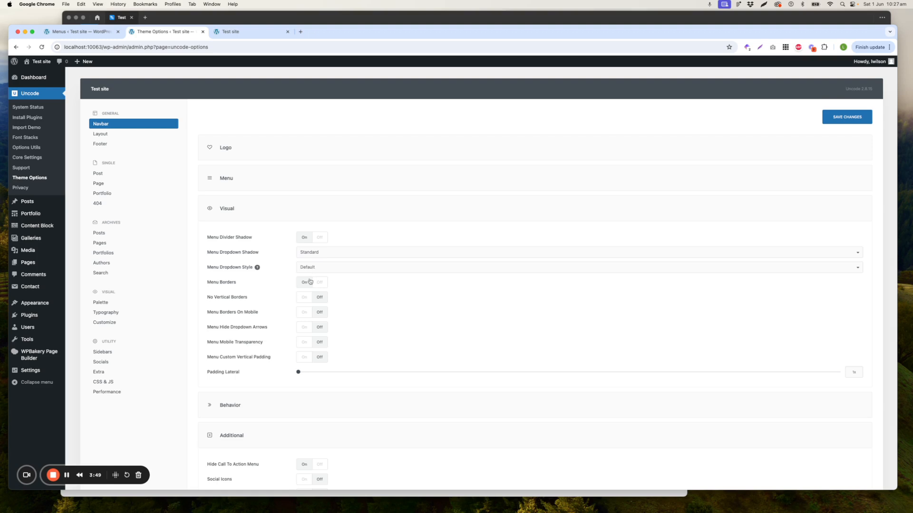
{"action": "left_click", "coordinate": [322, 283]}
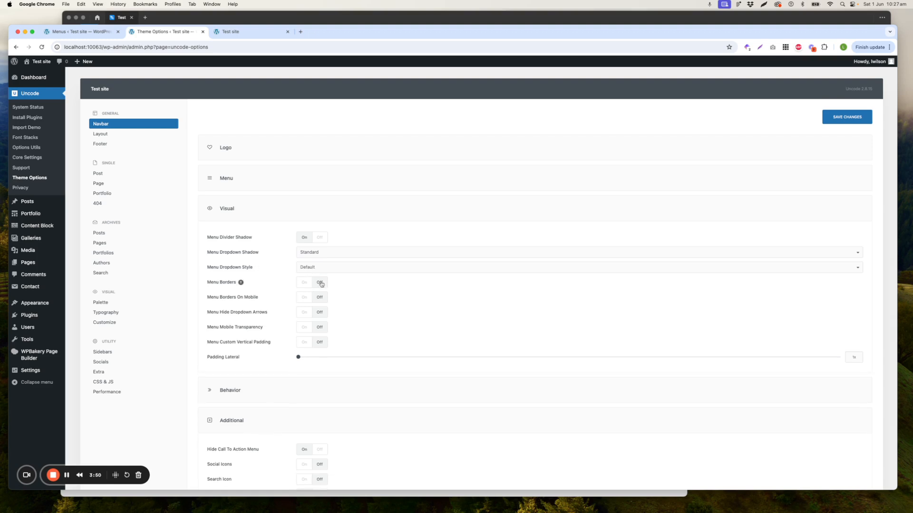
{"action": "left_click", "coordinate": [860, 117]}
Reload the site's front page and compare its header with the Figma design
{"action": "left_click", "coordinate": [235, 32]}
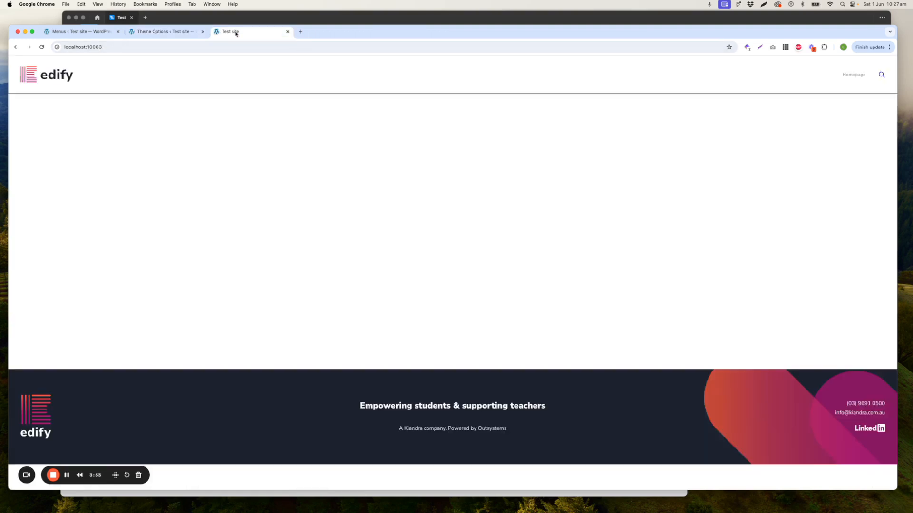
{"action": "key", "text": "super+r"}
{"action": "key", "text": "super+Tab"}
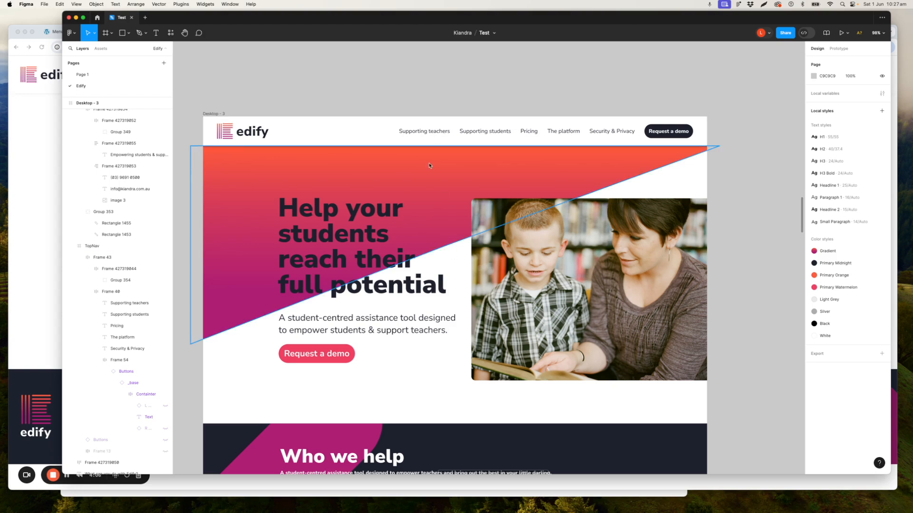
{"action": "key", "text": "super+Tab"}
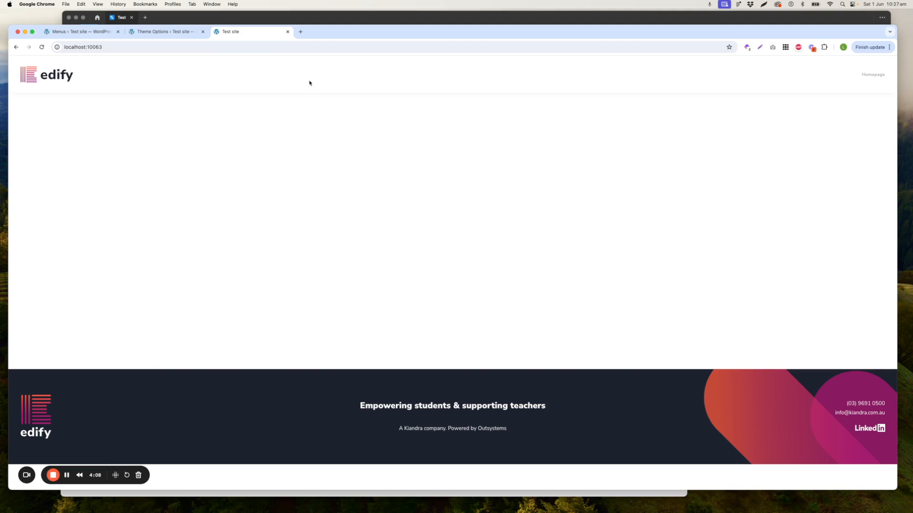
Add a custom link "Supporting Teachers" with URL #teachers to the Main menu, save it, and view the front page
{"action": "left_click", "coordinate": [75, 33]}
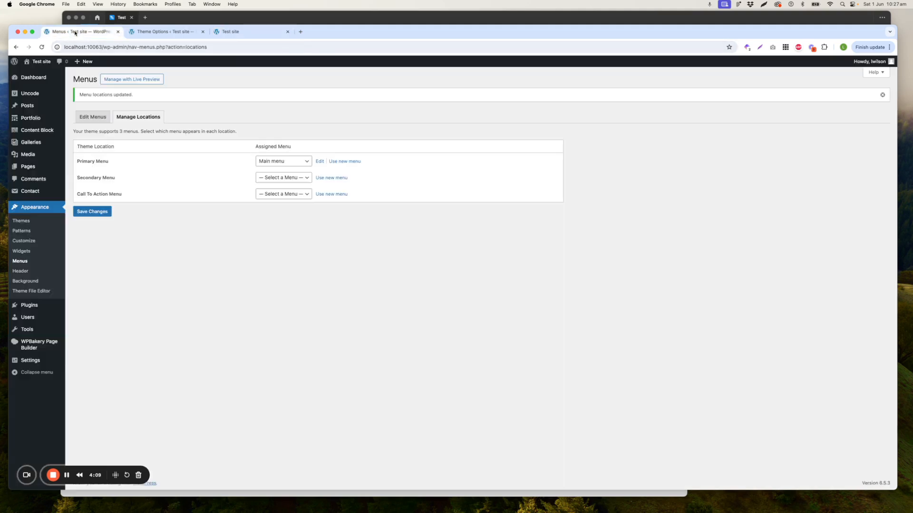
{"action": "left_click", "coordinate": [92, 117]}
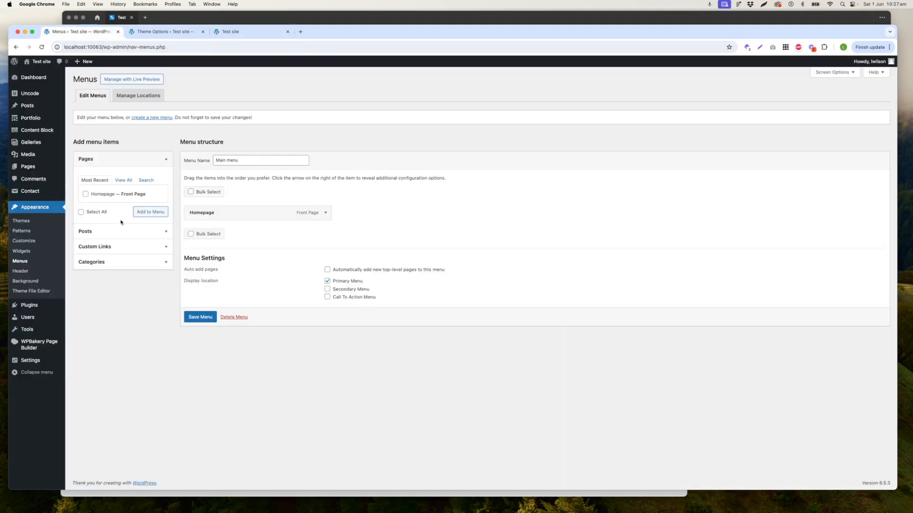
{"action": "left_click", "coordinate": [94, 247]}
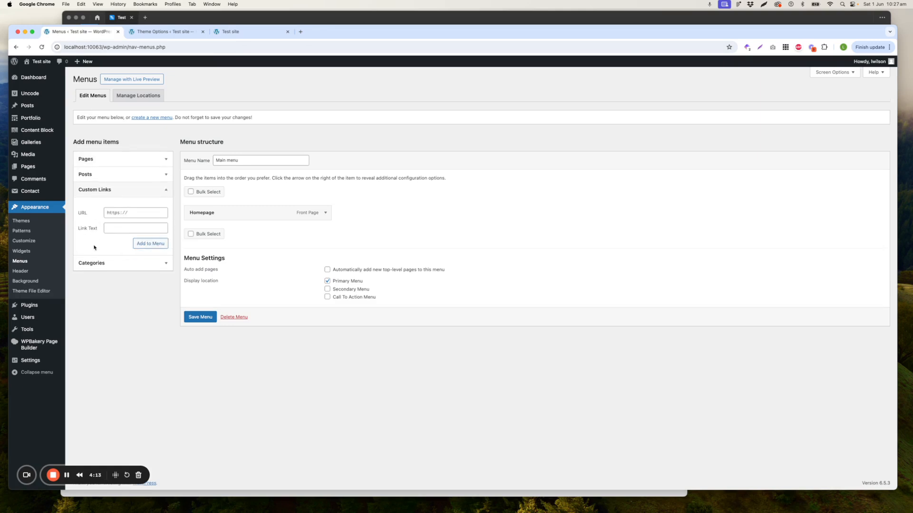
{"action": "left_click", "coordinate": [127, 213]}
{"action": "type", "text": "#support"}
{"action": "left_click", "coordinate": [115, 227]}
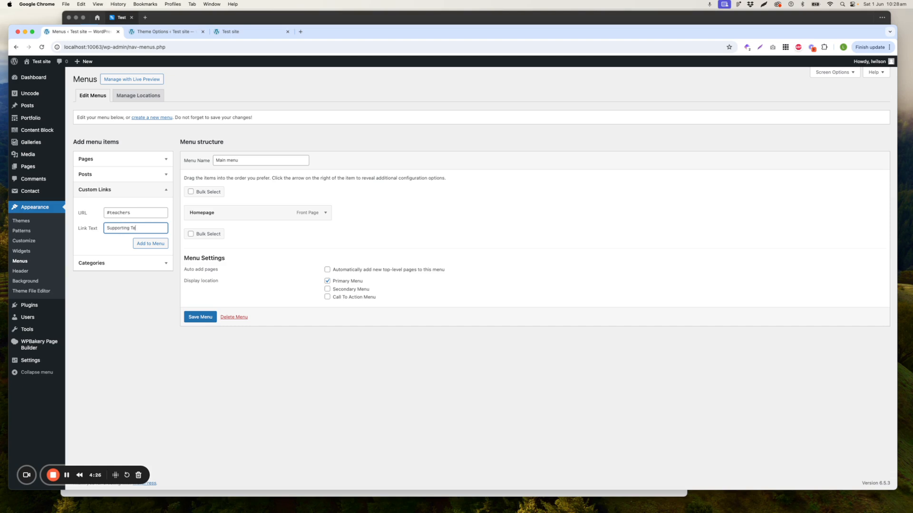
{"action": "left_click", "coordinate": [147, 244]}
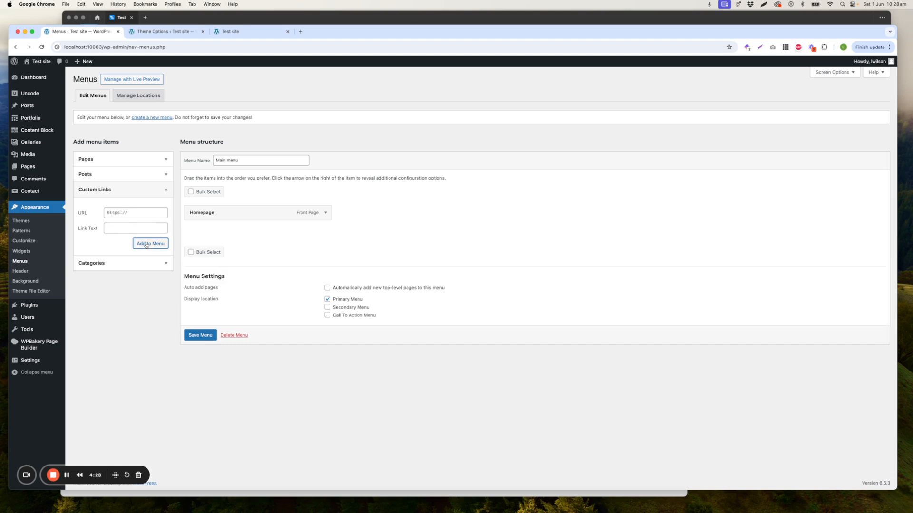
{"action": "left_click", "coordinate": [203, 335]}
{"action": "left_click", "coordinate": [257, 32]}
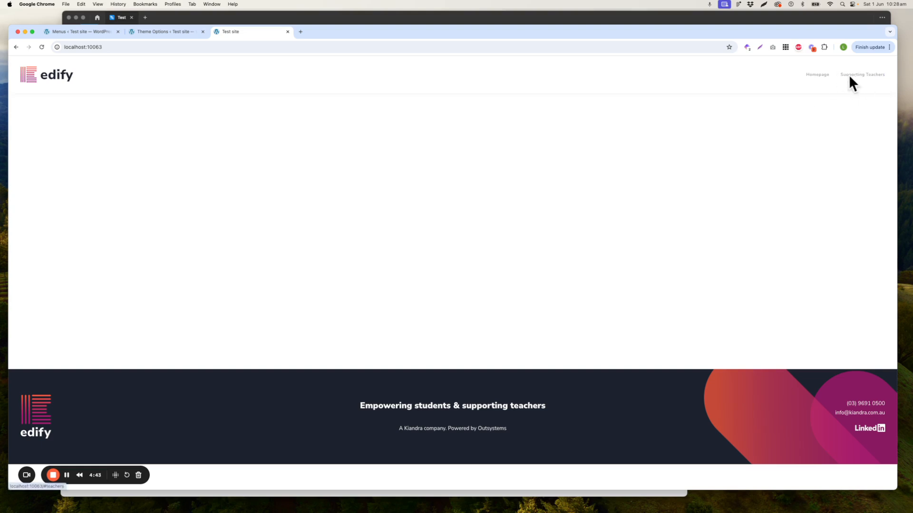
Open the theme's Customize options for Menu and check the text style of the "Supporting students" navigation item in the Figma design
{"action": "left_click", "coordinate": [166, 32]}
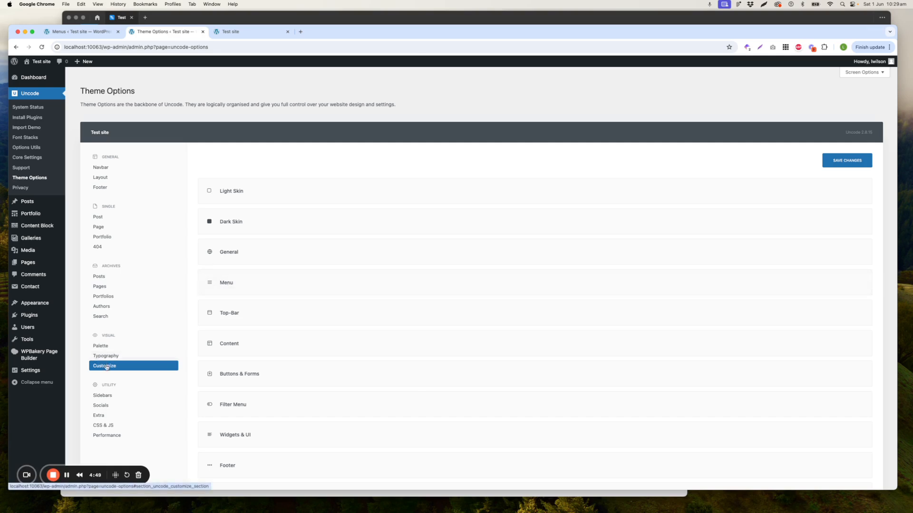
{"action": "left_click", "coordinate": [233, 284]}
{"action": "scroll", "coordinate": [261, 305], "scroll_direction": "down", "scroll_amount": 1}
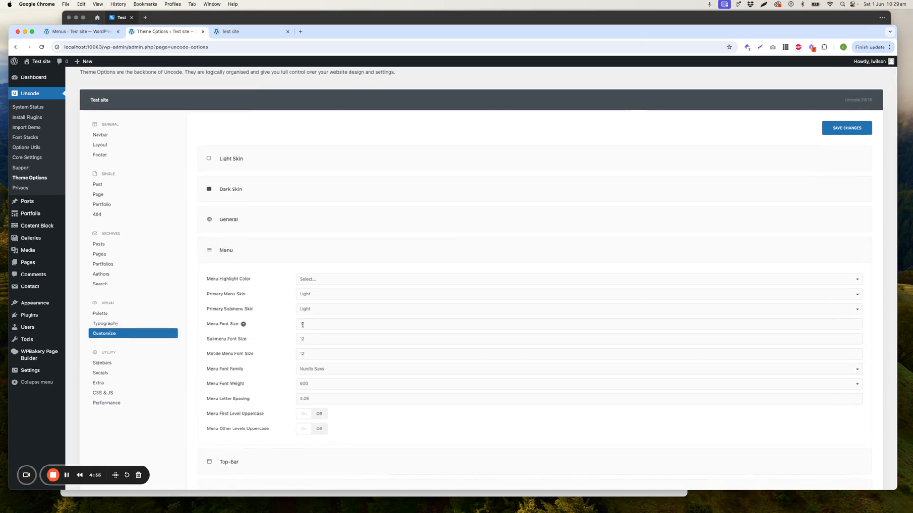
{"action": "left_click", "coordinate": [304, 18]}
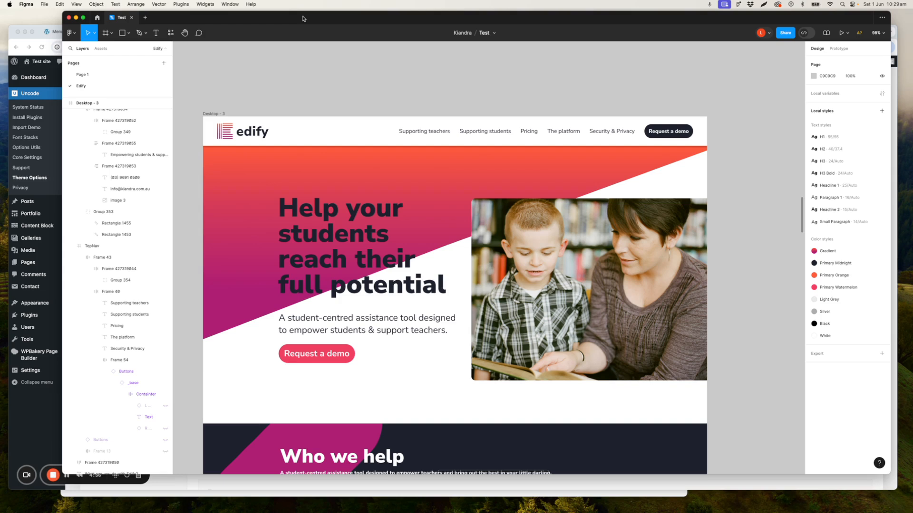
{"action": "double_click", "coordinate": [493, 135]}
{"action": "double_click", "coordinate": [493, 135]}
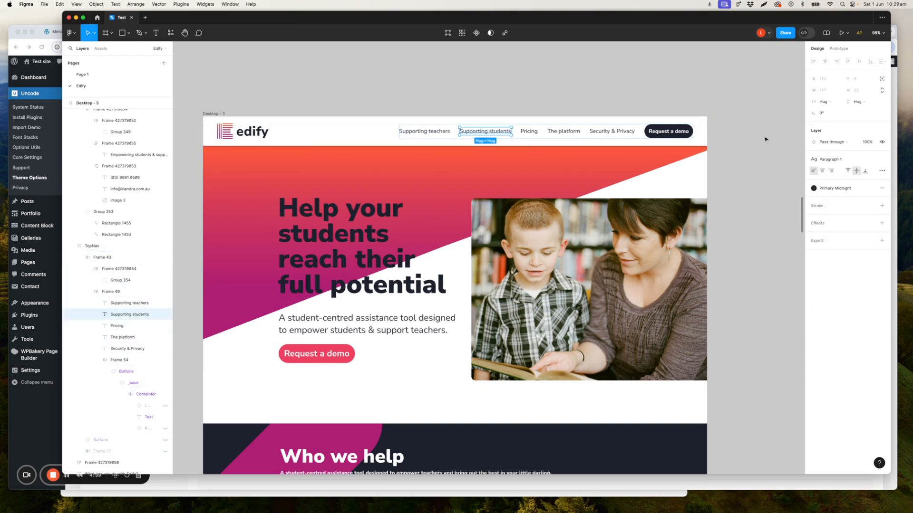
{"action": "left_click", "coordinate": [832, 158]}
{"action": "left_click", "coordinate": [832, 159]}
{"action": "left_click", "coordinate": [39, 29]}
Set the Menu Font Size to 16 and the Menu Font Weight to 900, save the theme options, and view the front page
{"action": "double_click", "coordinate": [310, 325]}
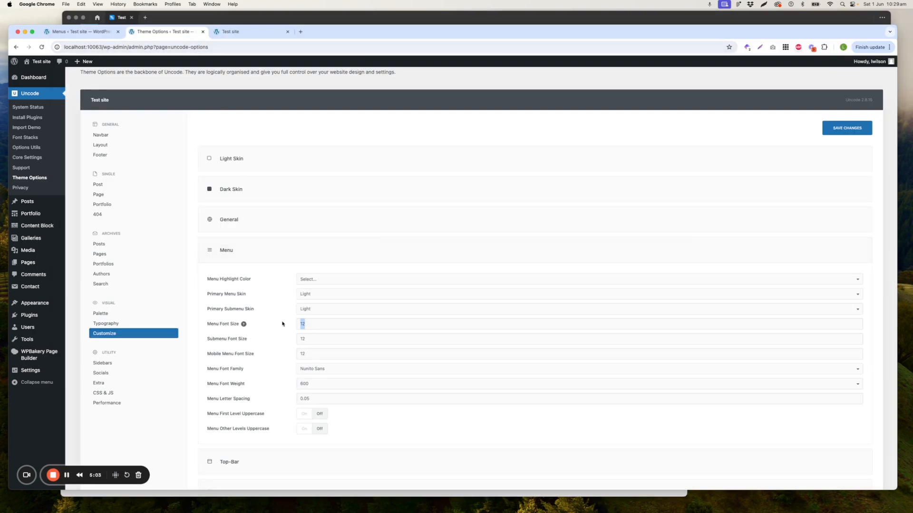
{"action": "type", "text": "16"}
{"action": "left_click", "coordinate": [305, 383]}
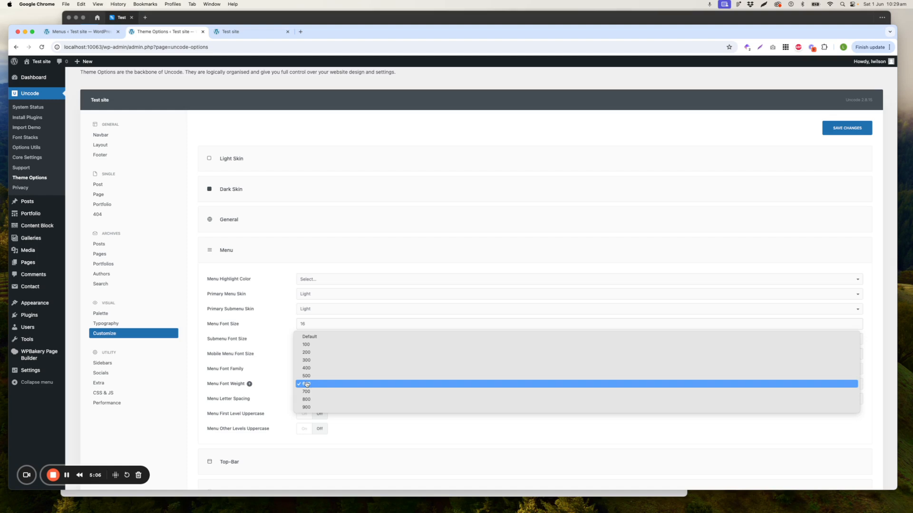
{"action": "left_click", "coordinate": [311, 407]}
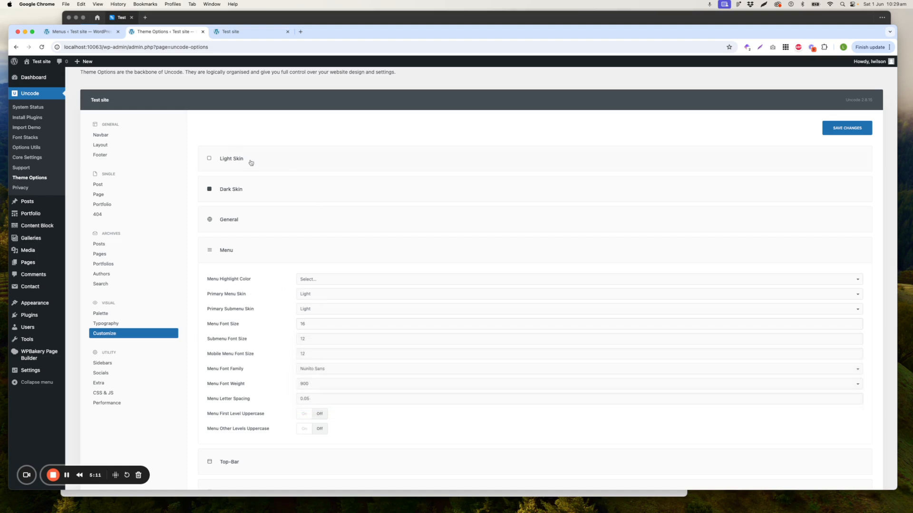
{"action": "left_click", "coordinate": [848, 128]}
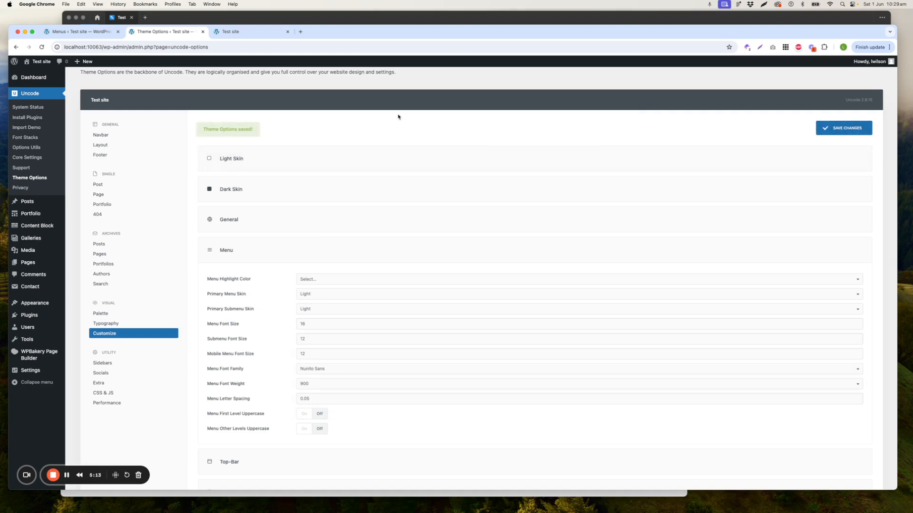
{"action": "left_click", "coordinate": [233, 32]}
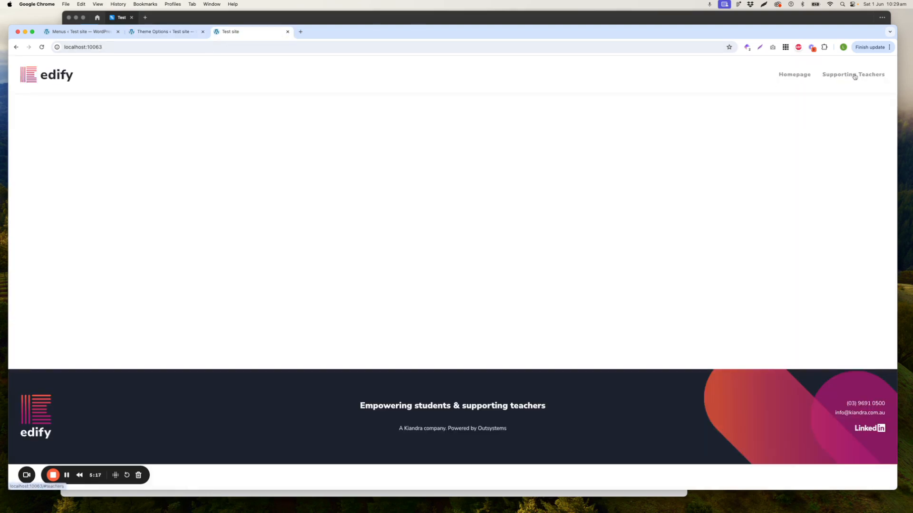
Set the Light Skin's Menu Text Color to Primary Midnight, save the theme options, and reload the front page
{"action": "left_click", "coordinate": [165, 31]}
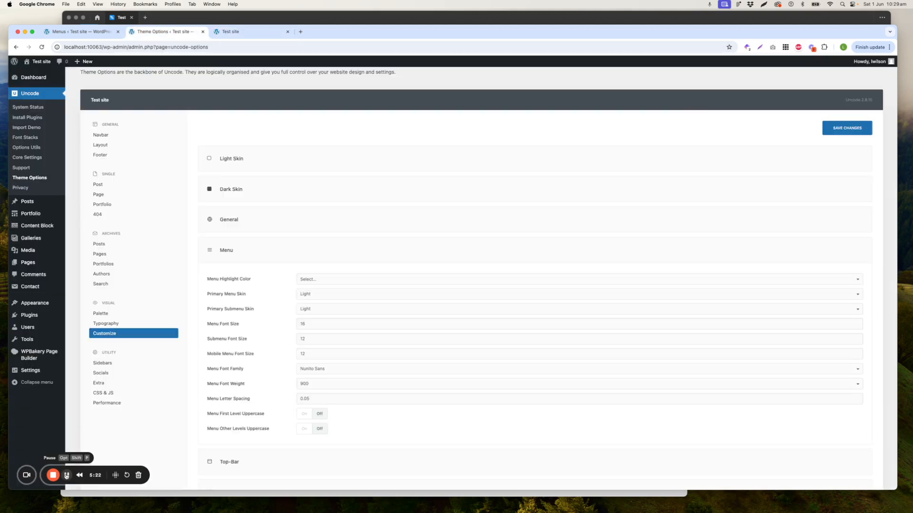
{"action": "scroll", "coordinate": [266, 371], "scroll_direction": "up", "scroll_amount": 1}
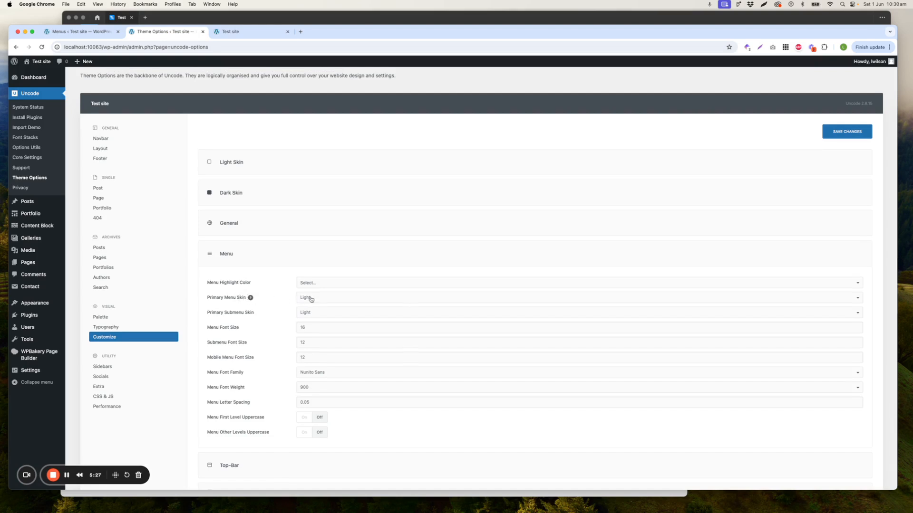
{"action": "left_click", "coordinate": [232, 162]}
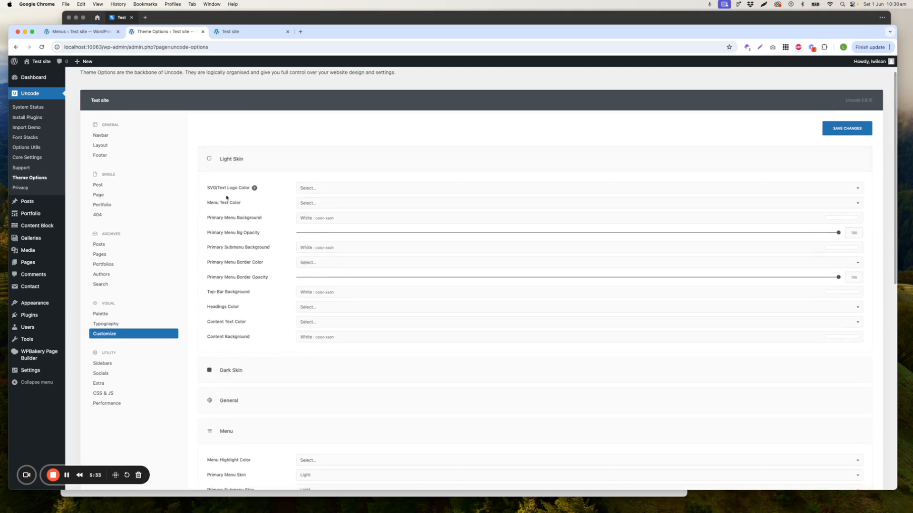
{"action": "left_click", "coordinate": [310, 207]}
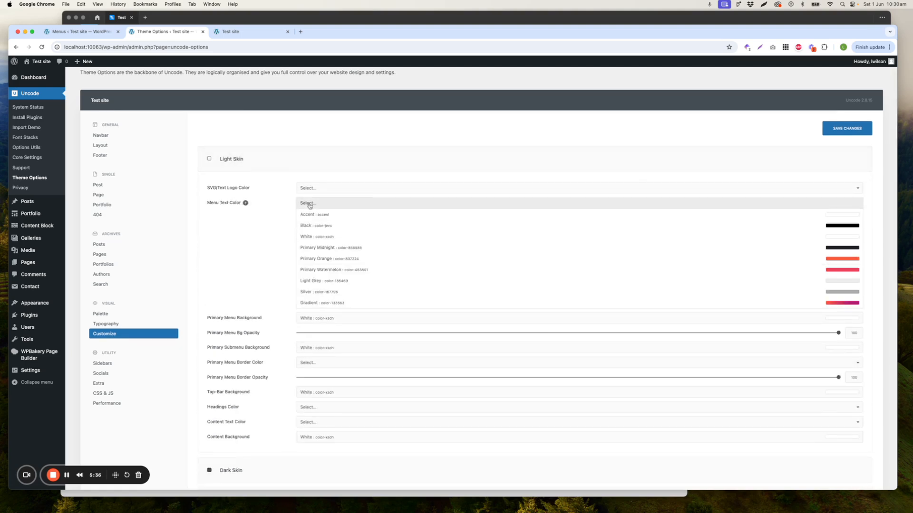
{"action": "left_click", "coordinate": [317, 249]}
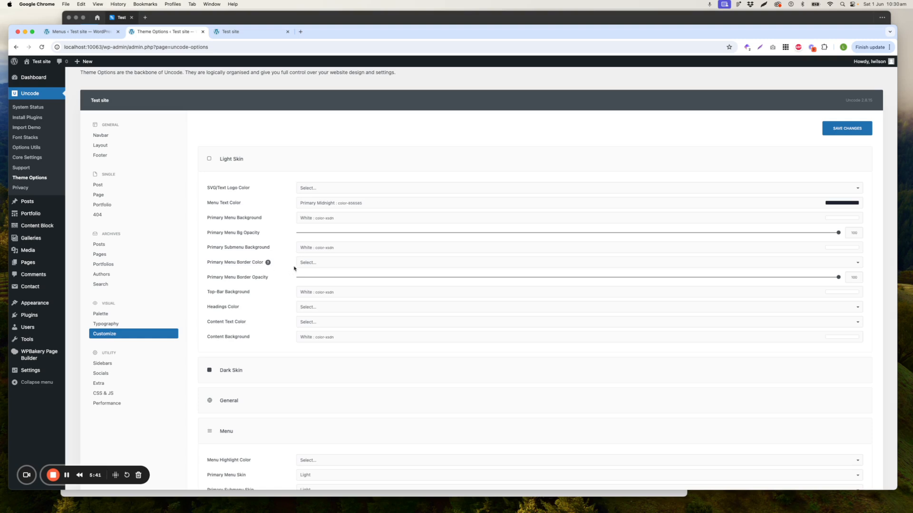
{"action": "left_click", "coordinate": [846, 129]}
{"action": "left_click", "coordinate": [230, 32]}
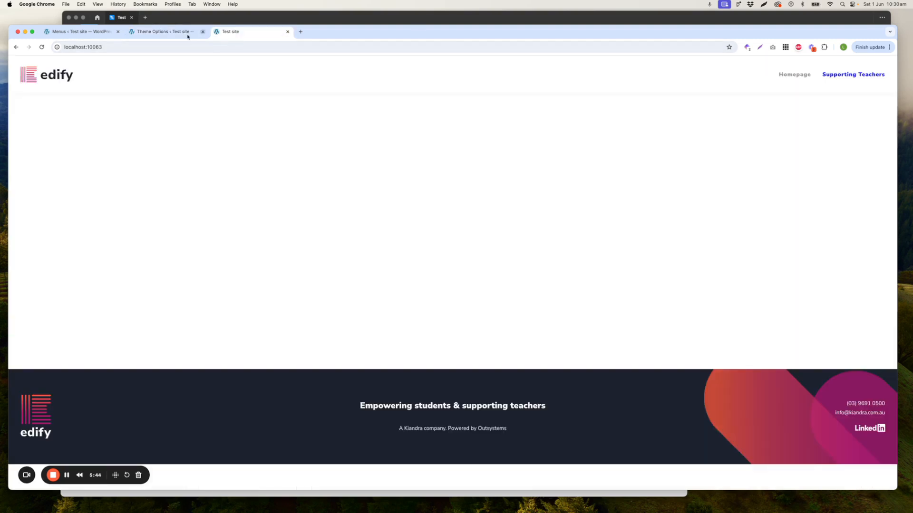
{"action": "left_click", "coordinate": [43, 47]}
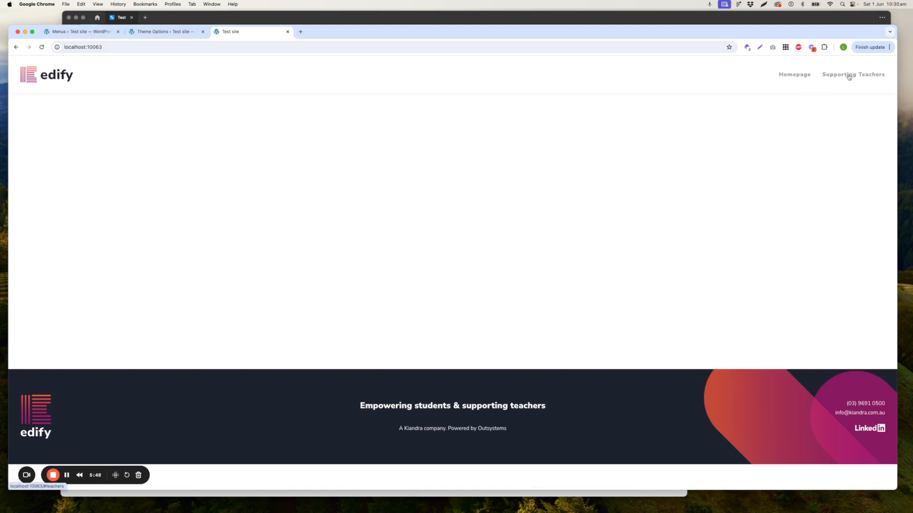
Set the Menu Highlight Color to Primary Watermelon, save the theme options, and view the front page
{"action": "left_click", "coordinate": [154, 32]}
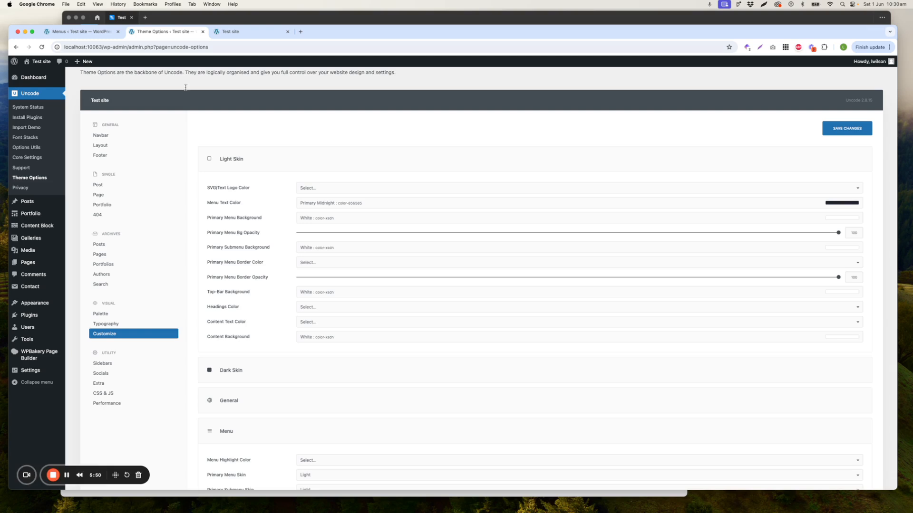
{"action": "scroll", "coordinate": [321, 292], "scroll_direction": "down", "scroll_amount": 3}
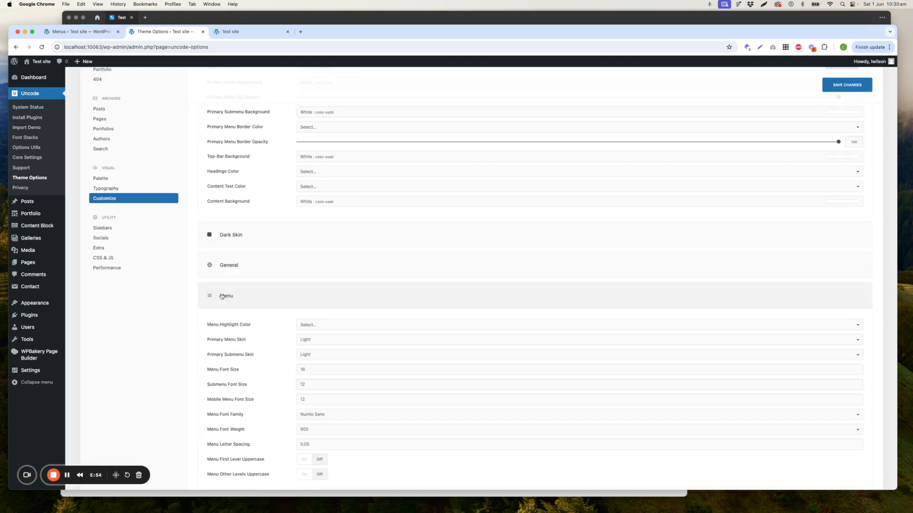
{"action": "left_click", "coordinate": [327, 325]}
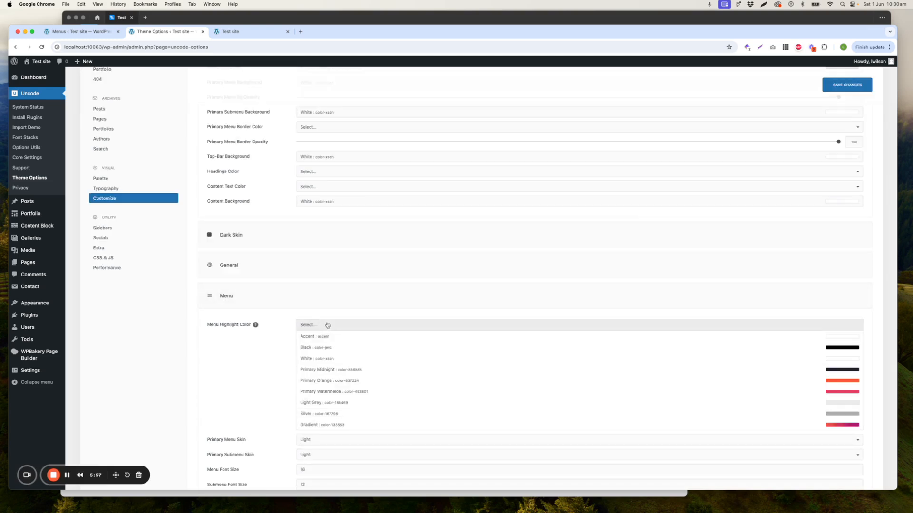
{"action": "left_click", "coordinate": [319, 391]}
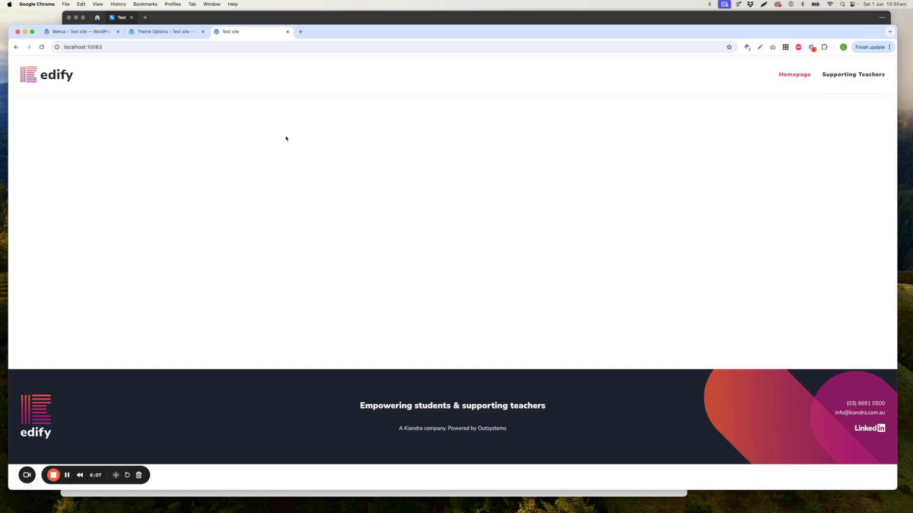
{"action": "left_click", "coordinate": [67, 475]}
Check the header's demo button in the Figma design and add a custom link "Request a Demo" with URL #demo to the Main menu
{"action": "key", "text": "super+Tab"}
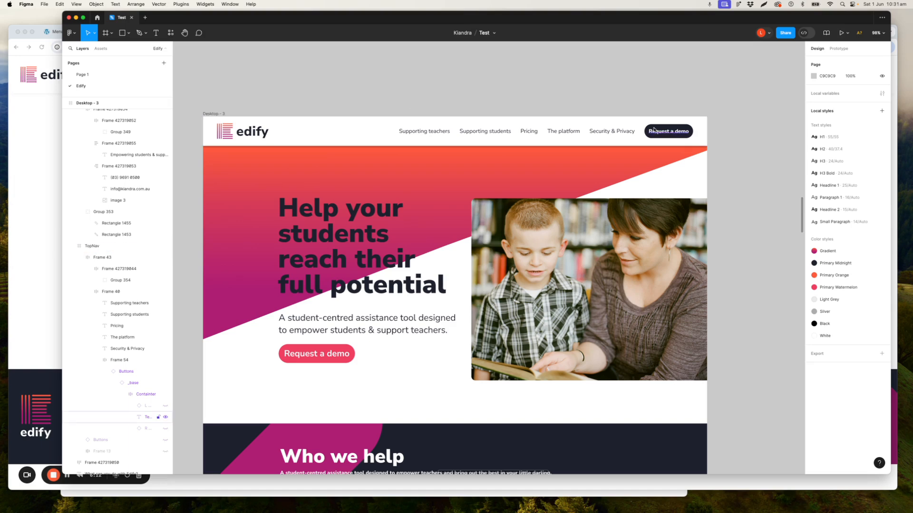
{"action": "key", "text": "super+Tab"}
{"action": "left_click", "coordinate": [88, 34]}
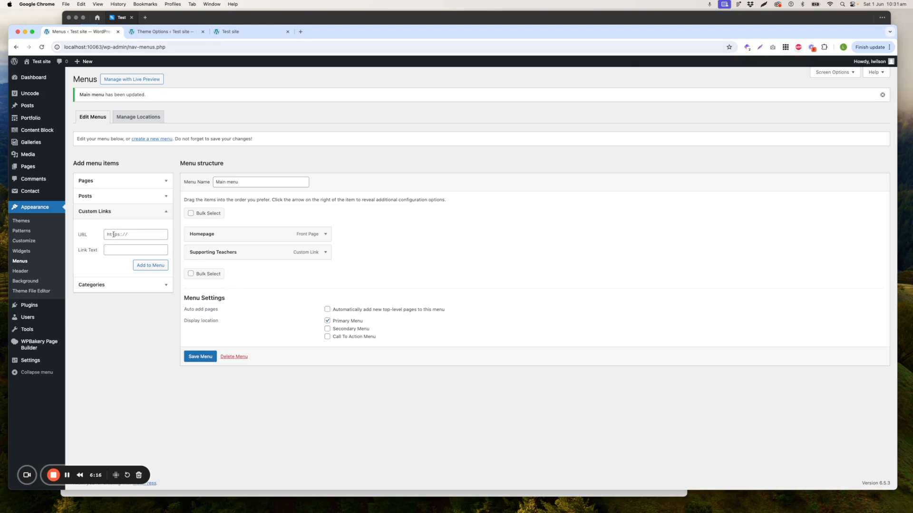
{"action": "left_click", "coordinate": [111, 250]}
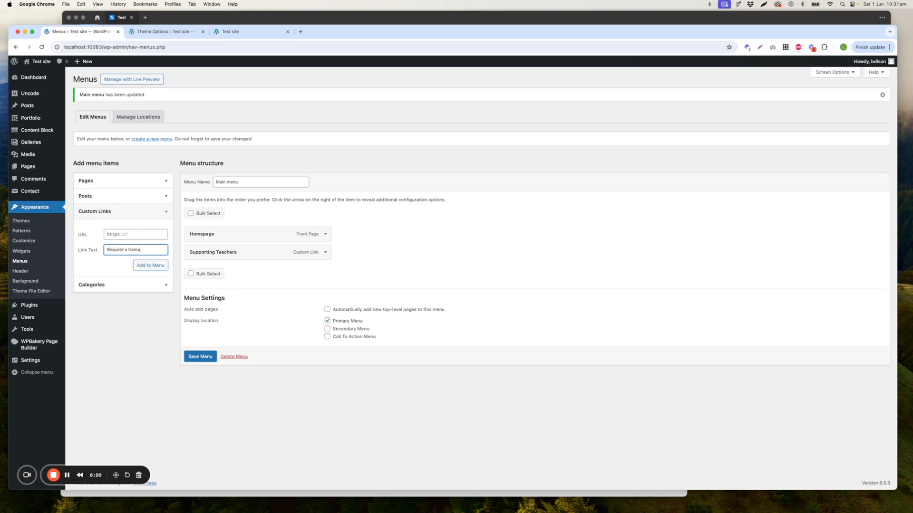
{"action": "left_click", "coordinate": [111, 234]}
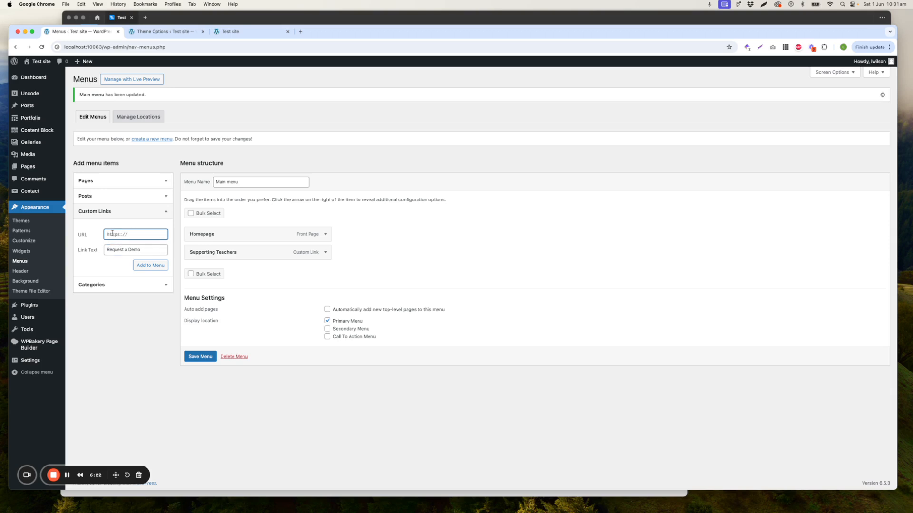
{"action": "type", "text": "#demo"}
{"action": "left_click", "coordinate": [142, 266]}
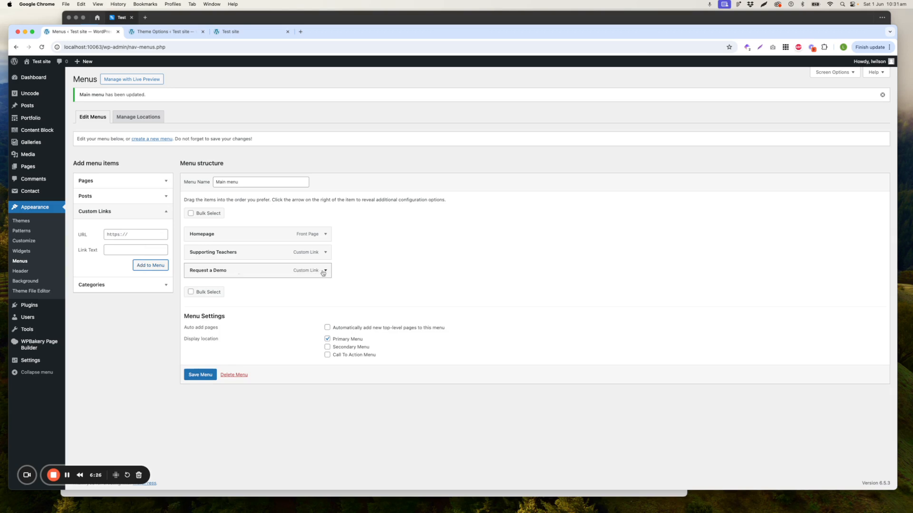
Enable Button style for the Request a Demo menu item, save the menu, and view the front page
{"action": "left_click", "coordinate": [325, 271]}
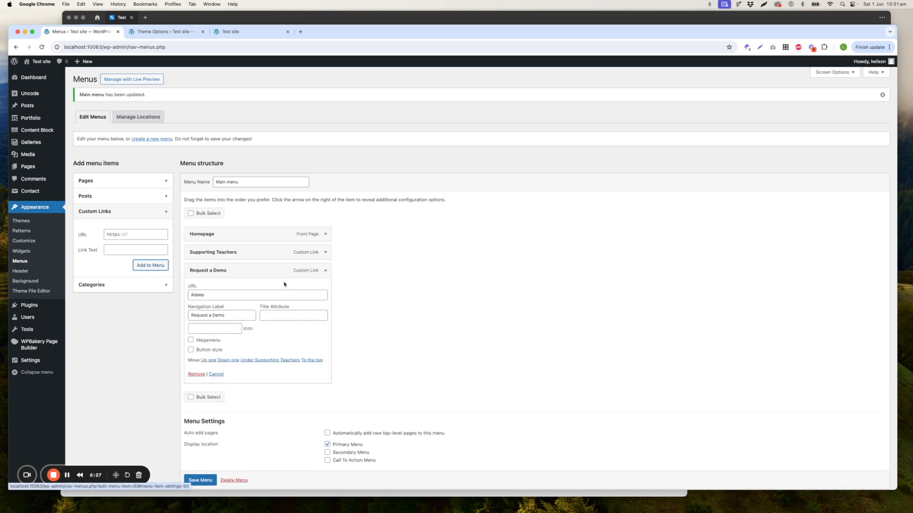
{"action": "left_click", "coordinate": [192, 350]}
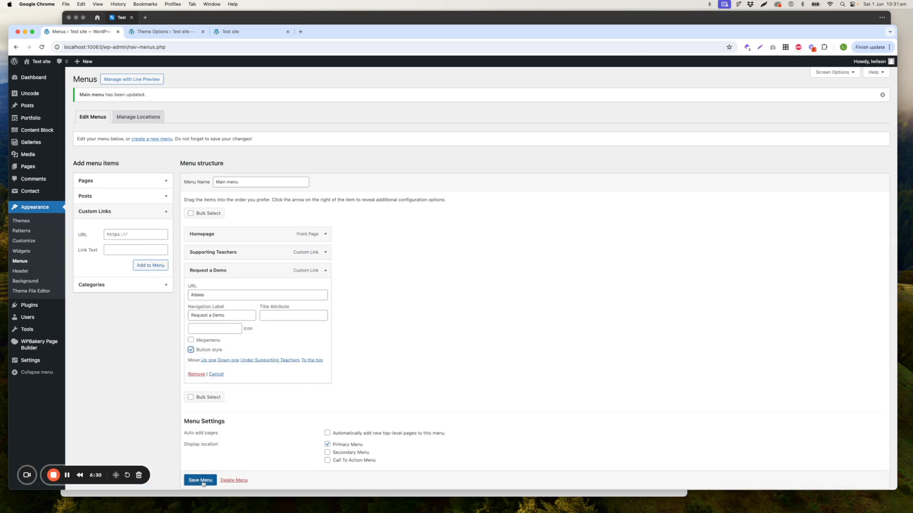
{"action": "scroll", "coordinate": [199, 468], "scroll_direction": "down", "scroll_amount": 1}
{"action": "left_click", "coordinate": [200, 460]}
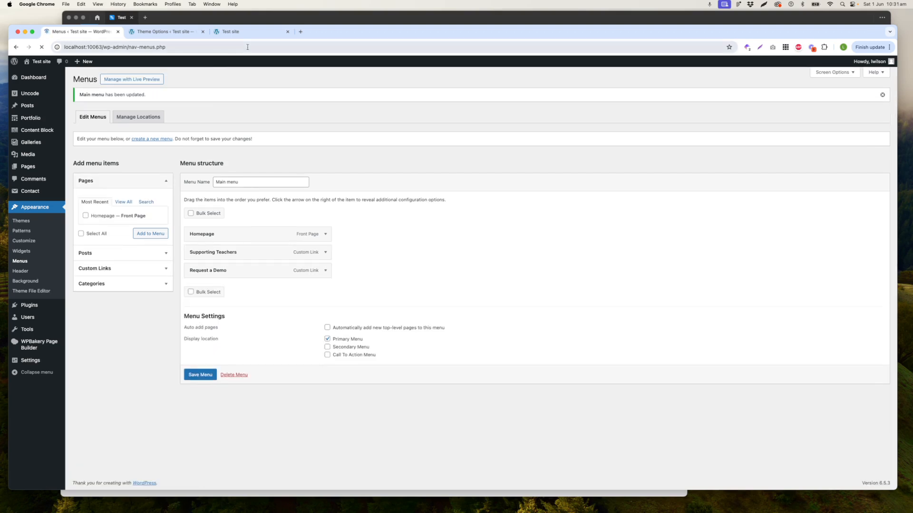
{"action": "left_click", "coordinate": [242, 33]}
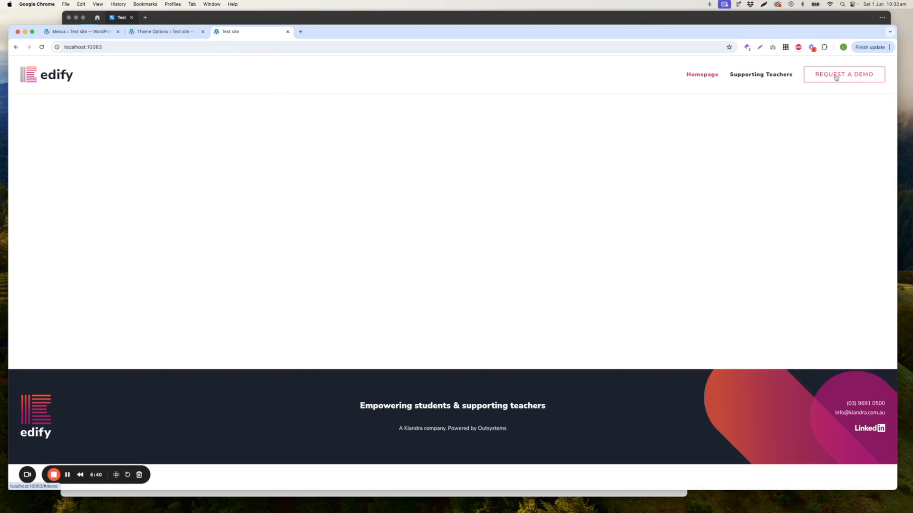
Check the header's demo button in the Figma design and set the theme's Button Shape under Buttons & Forms to Round
{"action": "key", "text": "super+Tab"}
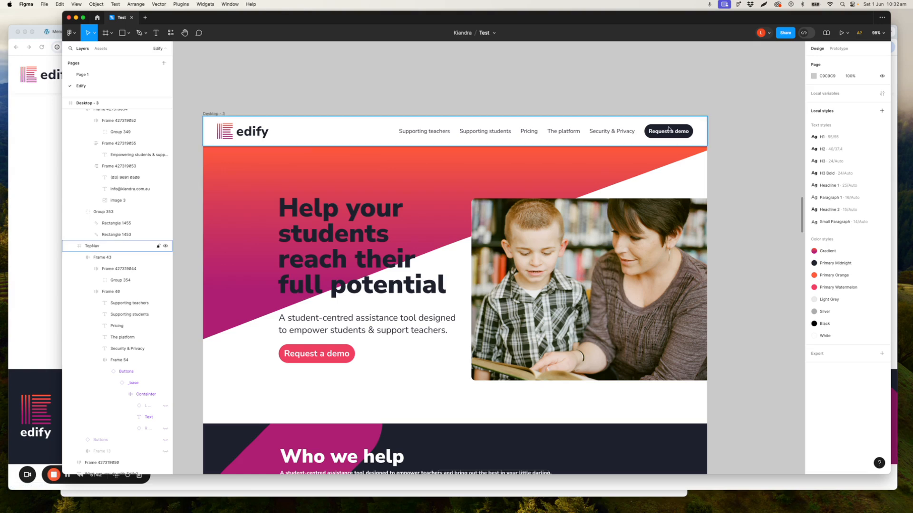
{"action": "key", "text": "super+Tab"}
{"action": "left_click", "coordinate": [156, 33]}
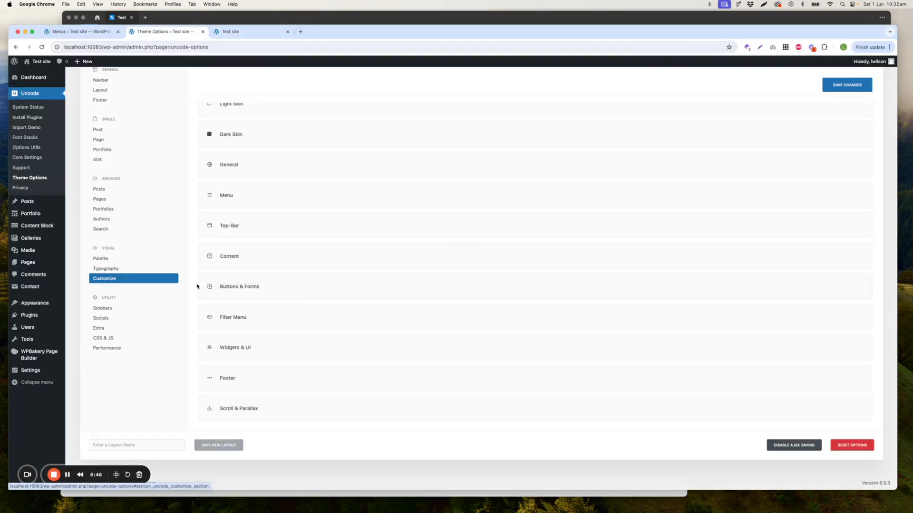
{"action": "left_click", "coordinate": [256, 287]}
{"action": "left_click", "coordinate": [334, 316]}
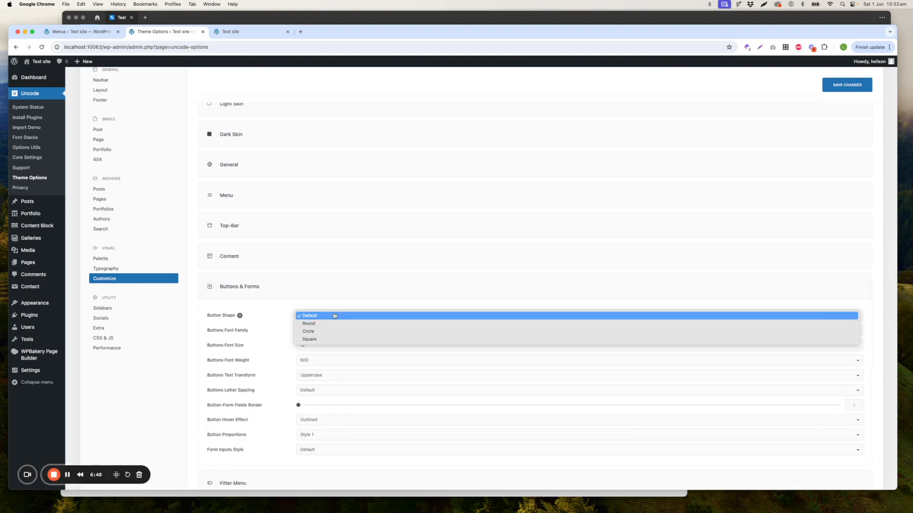
{"action": "left_click", "coordinate": [332, 323]}
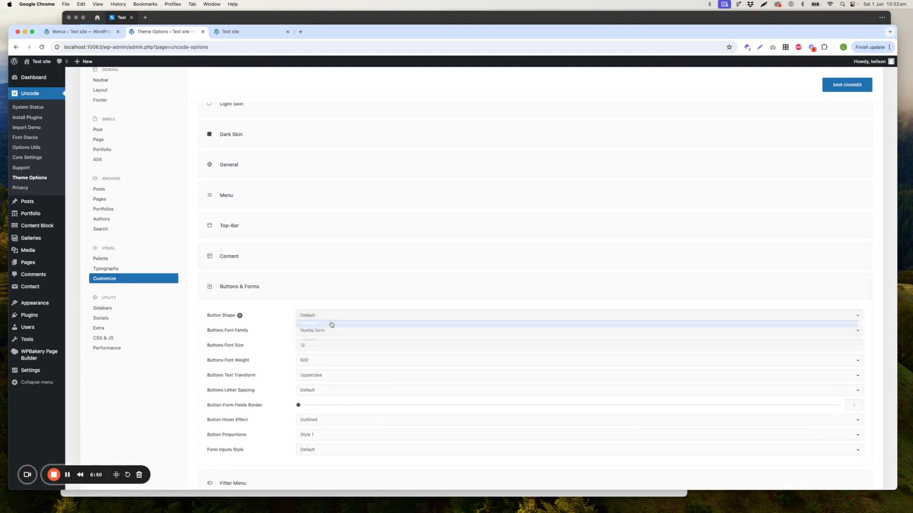
Set the Buttons Font Size to 16 and Font Weight to 900, save the theme options, and view the front page
{"action": "double_click", "coordinate": [304, 345]}
{"action": "type", "text": "16"}
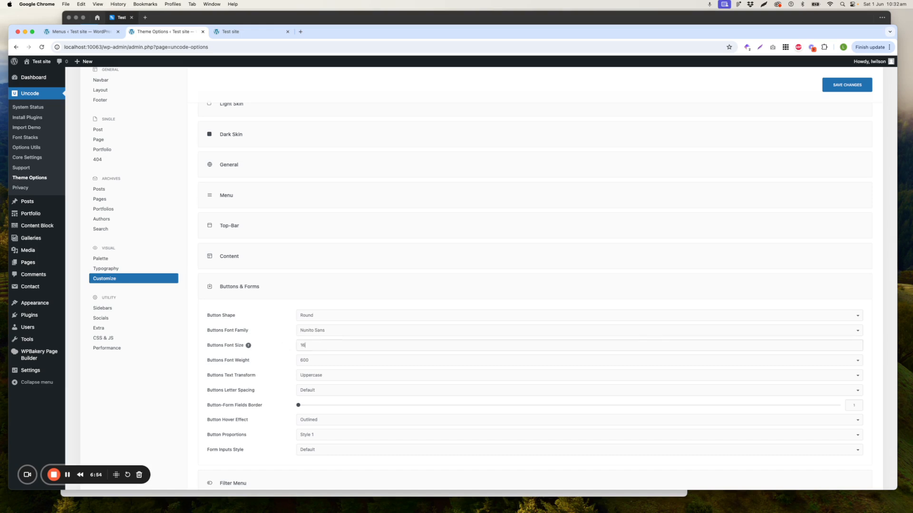
{"action": "left_click", "coordinate": [314, 361]}
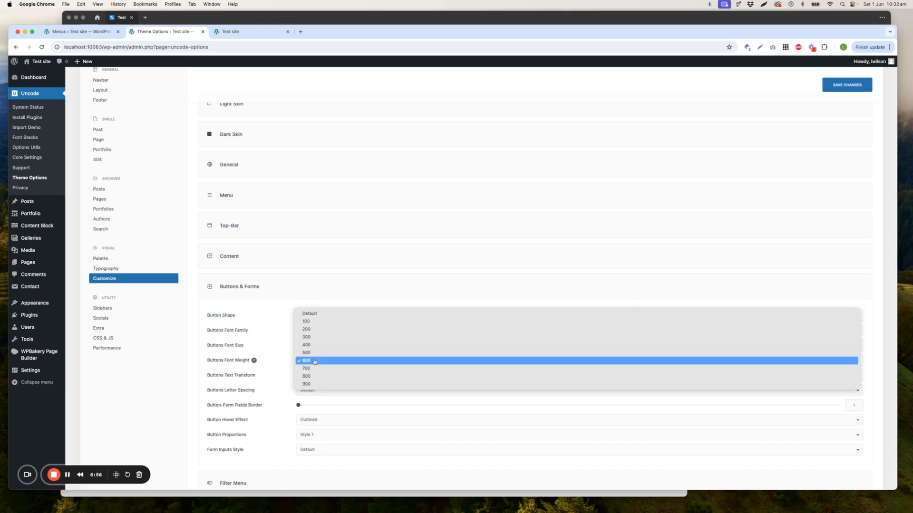
{"action": "left_click", "coordinate": [315, 384]}
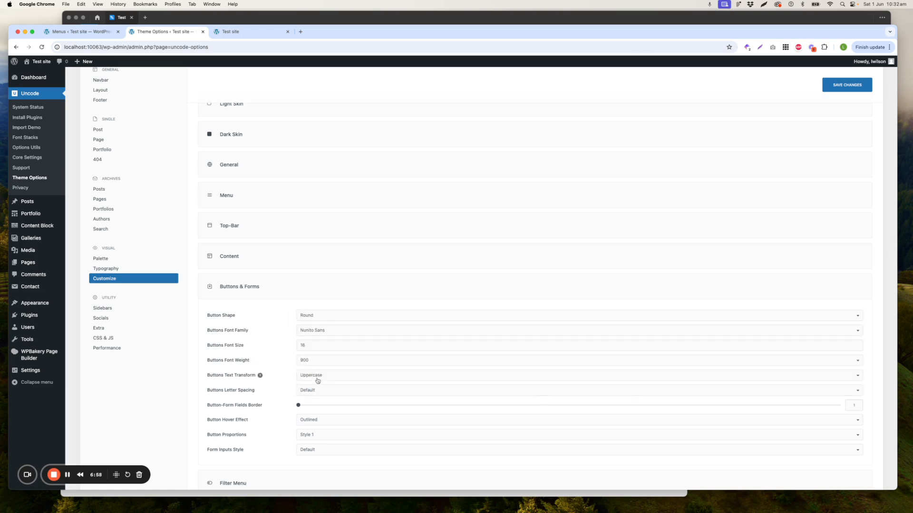
{"action": "scroll", "coordinate": [311, 371], "scroll_direction": "down", "scroll_amount": 2}
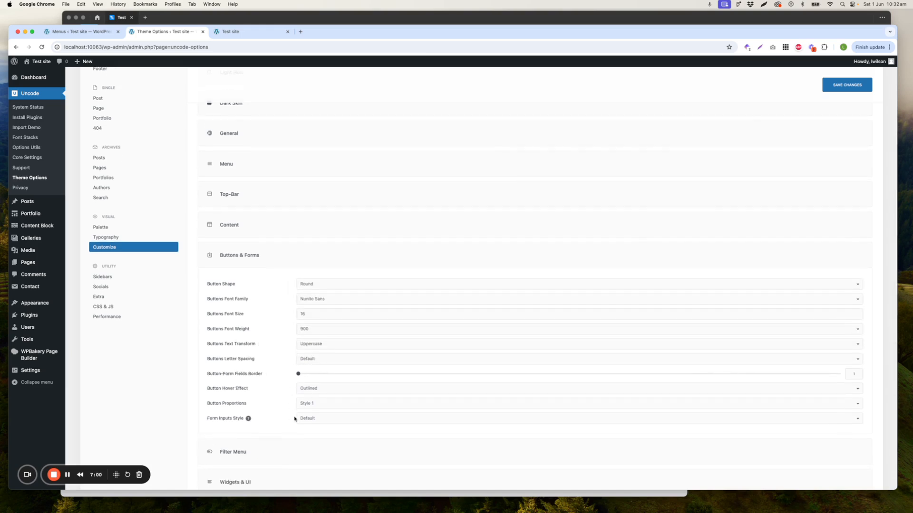
{"action": "left_click", "coordinate": [847, 85]}
{"action": "left_click", "coordinate": [254, 30]}
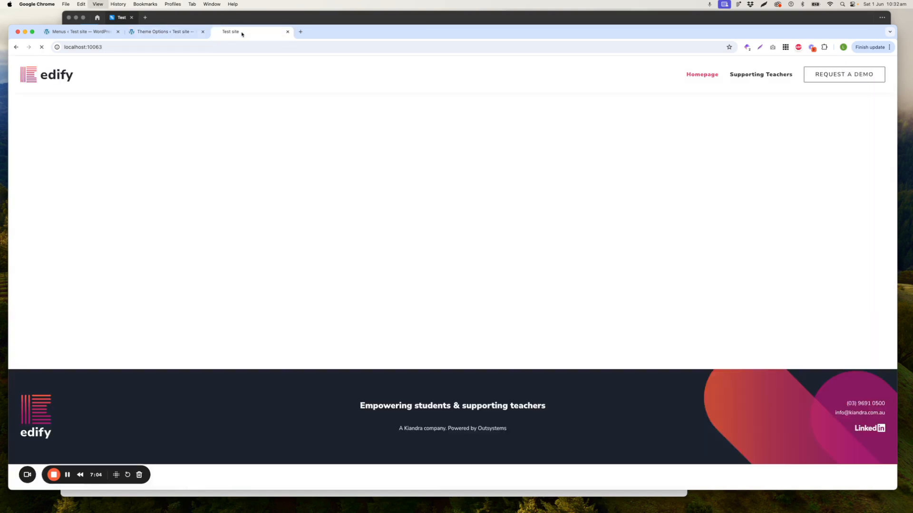
Set the Button Shape to Circle and the Button Hover Effect to Flat, and save the theme options
{"action": "left_click", "coordinate": [150, 32]}
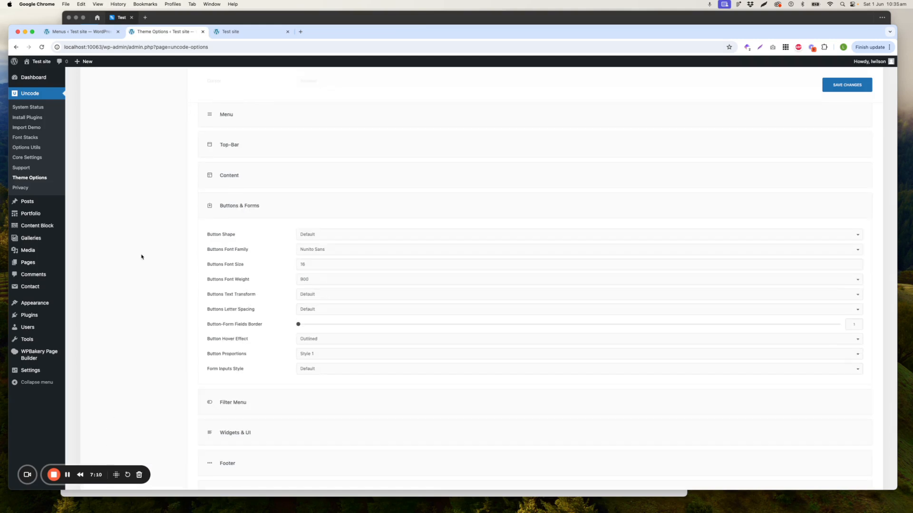
{"action": "scroll", "coordinate": [165, 200], "scroll_direction": "up", "scroll_amount": 5}
{"action": "scroll", "coordinate": [165, 201], "scroll_direction": "down", "scroll_amount": 5}
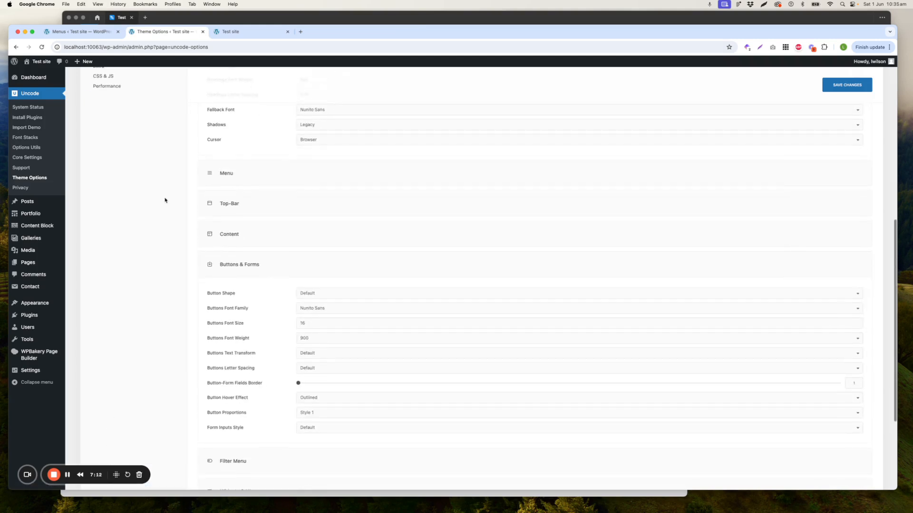
{"action": "left_click", "coordinate": [339, 221]}
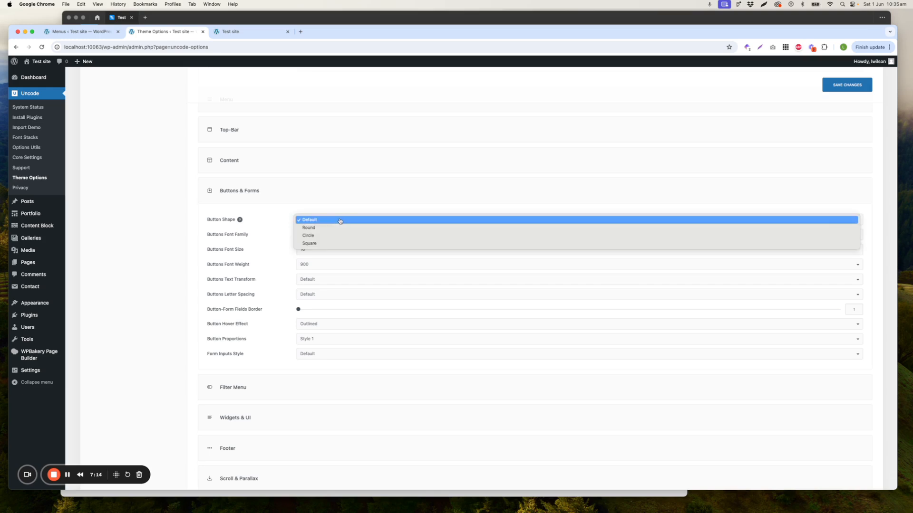
{"action": "left_click", "coordinate": [312, 236]}
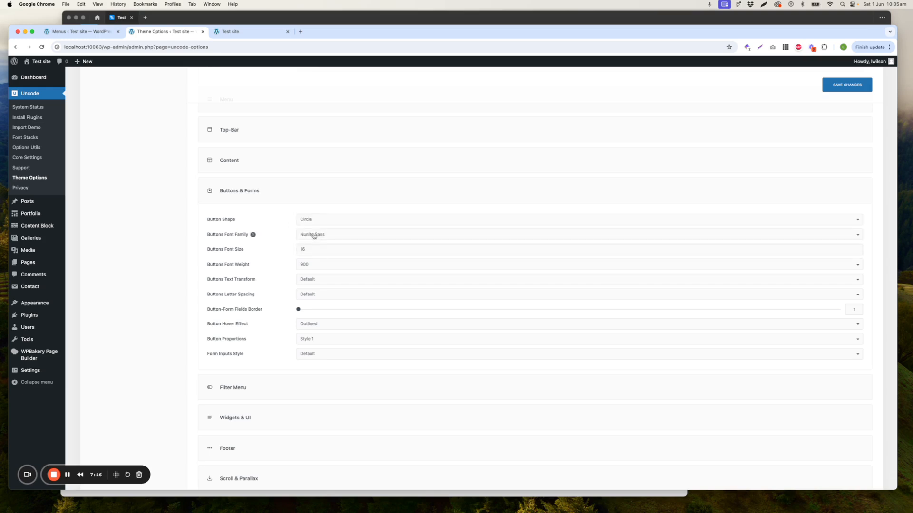
{"action": "left_click", "coordinate": [308, 280]}
{"action": "left_click", "coordinate": [309, 280]}
{"action": "left_click", "coordinate": [314, 323]}
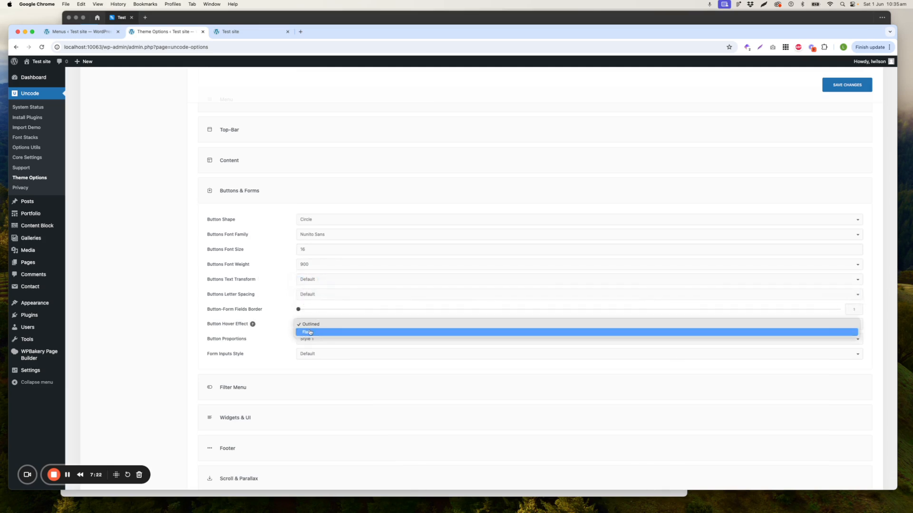
{"action": "left_click", "coordinate": [310, 332]}
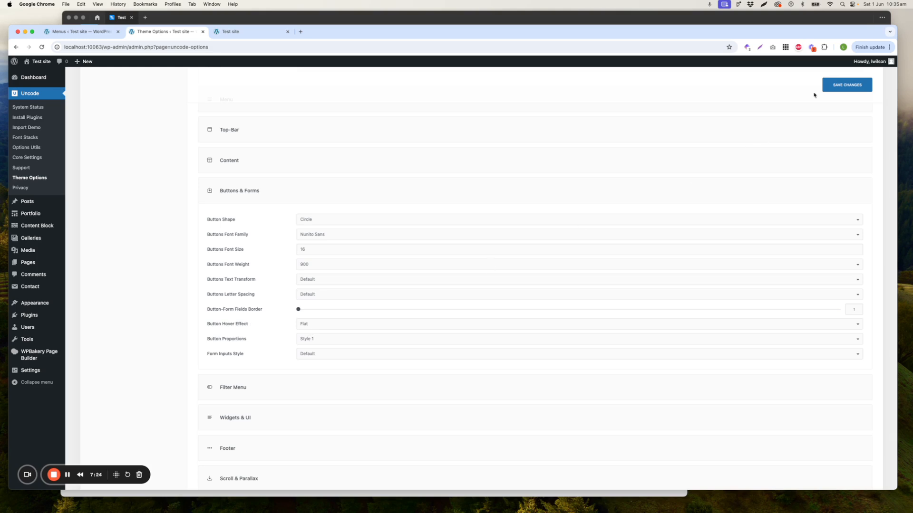
Compare the front page's Request a Demo button with the demo button in the Figma design
{"action": "left_click", "coordinate": [238, 32]}
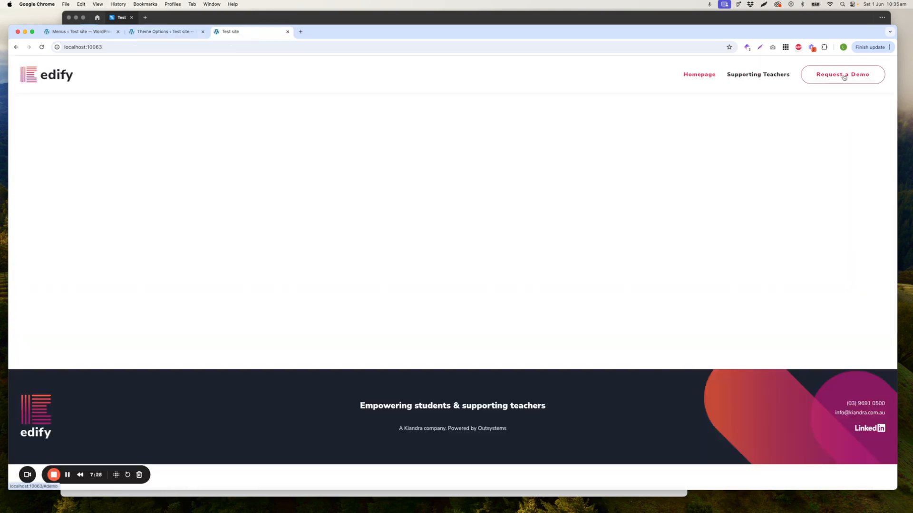
{"action": "left_click", "coordinate": [753, 18]}
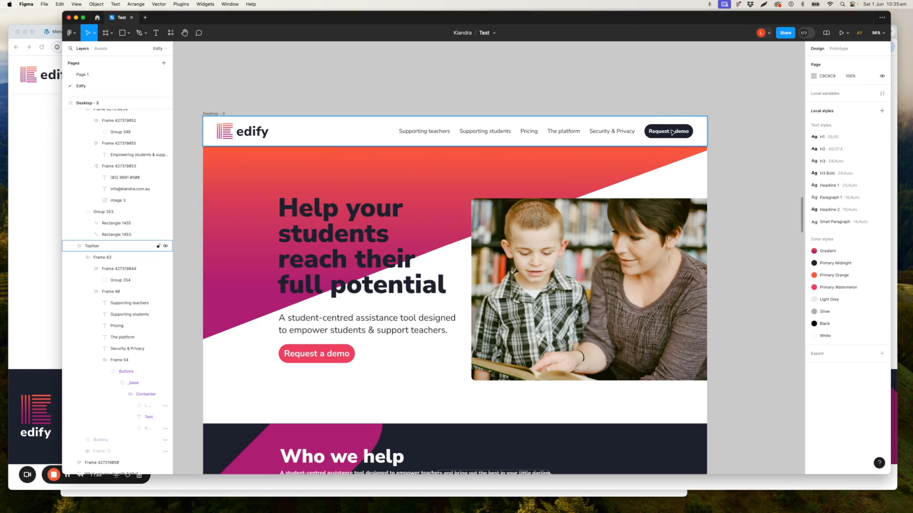
{"action": "key", "text": "super+Tab"}
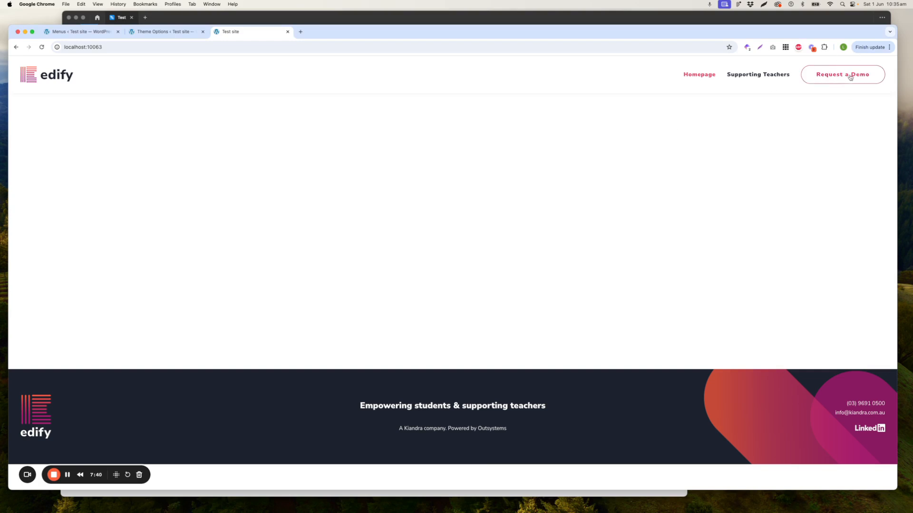